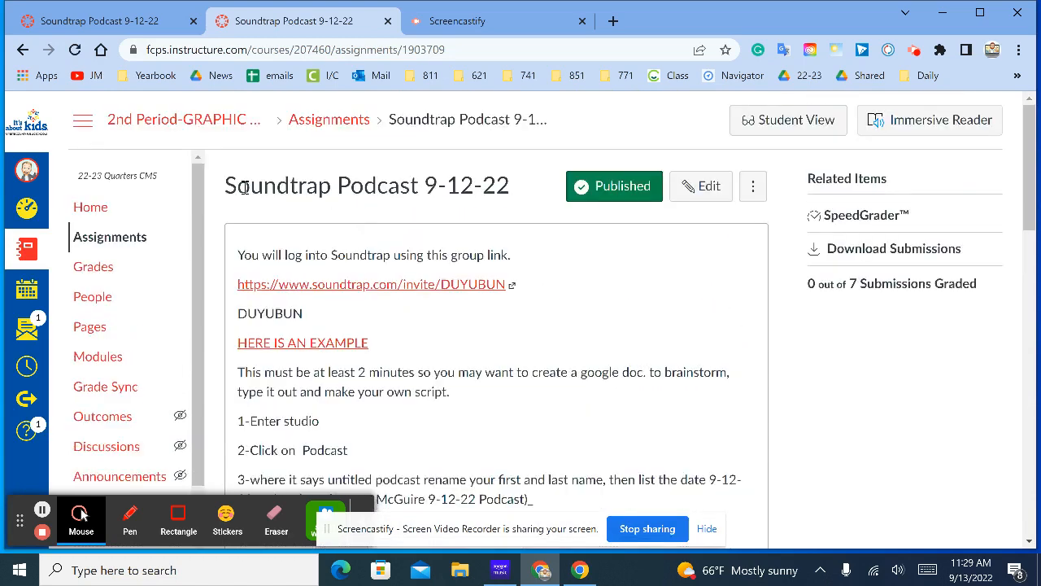
# Review the title and numbered instructions of the 2nd Period Soundtrap Podcast 9-12-22 assignment
pyautogui.moveTo(225, 185); pyautogui.dragTo(513, 189)
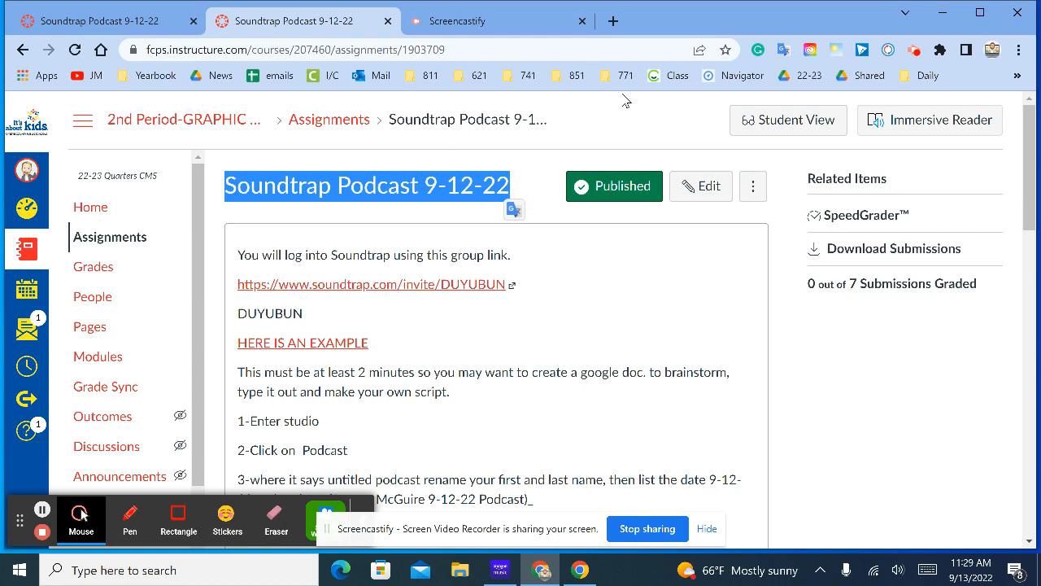
pyautogui.click(594, 319)
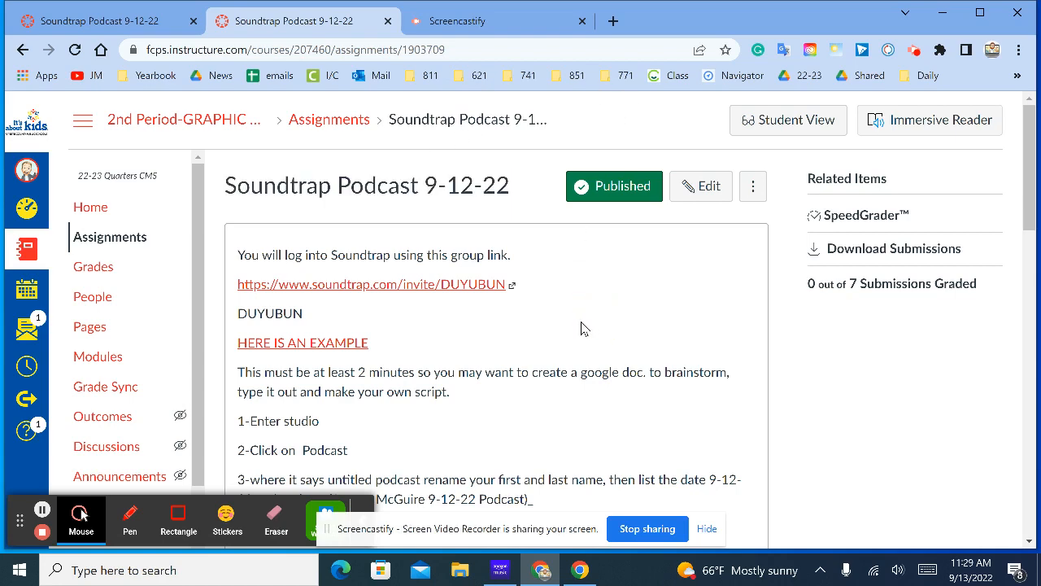
pyautogui.scroll(-1, 504, 321)
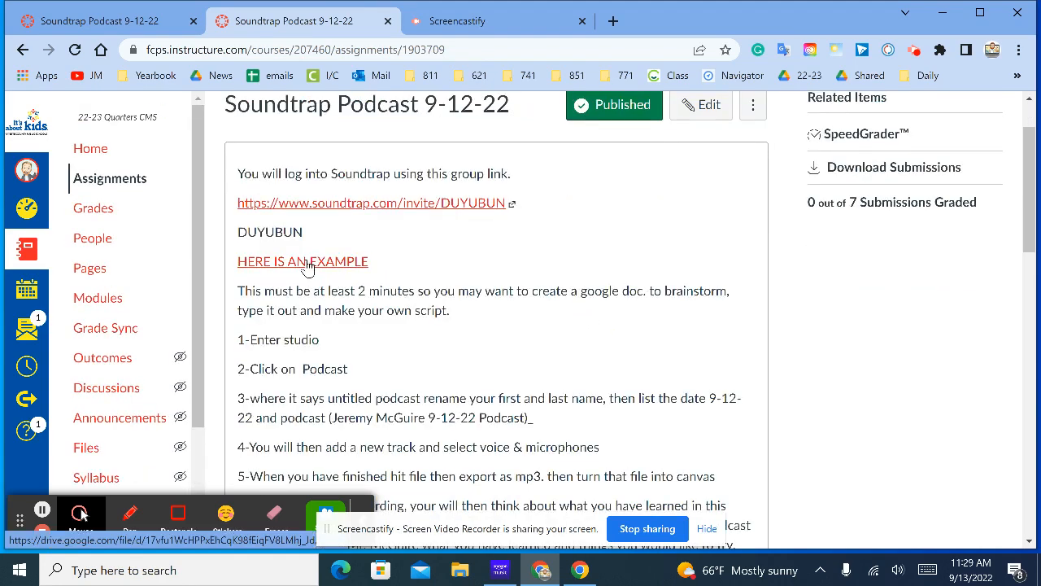
pyautogui.scroll(-2, 470, 319)
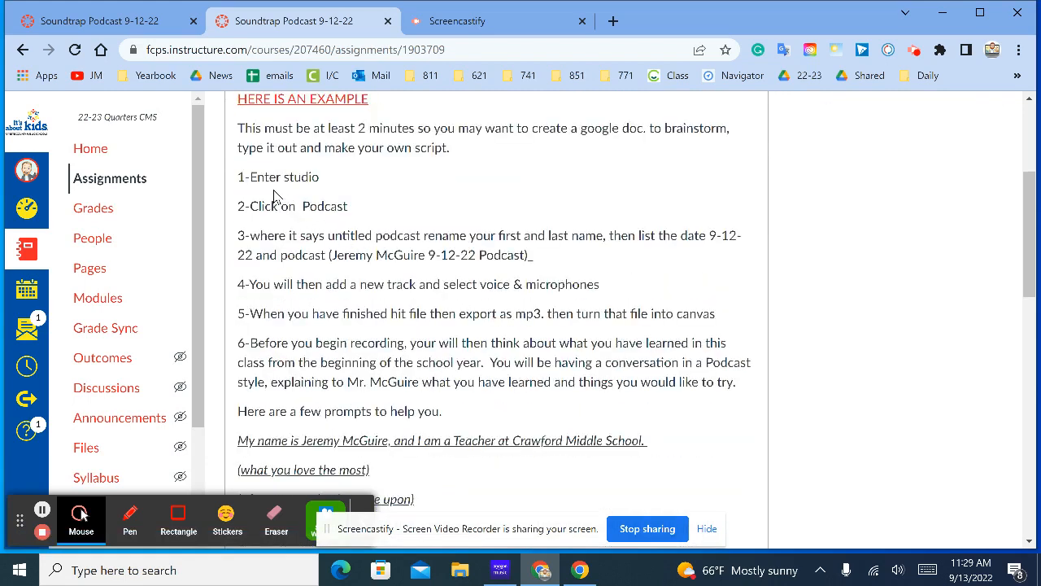
# Load soundtrap.com in place of the 4th Period assignment page
pyautogui.click(134, 23)
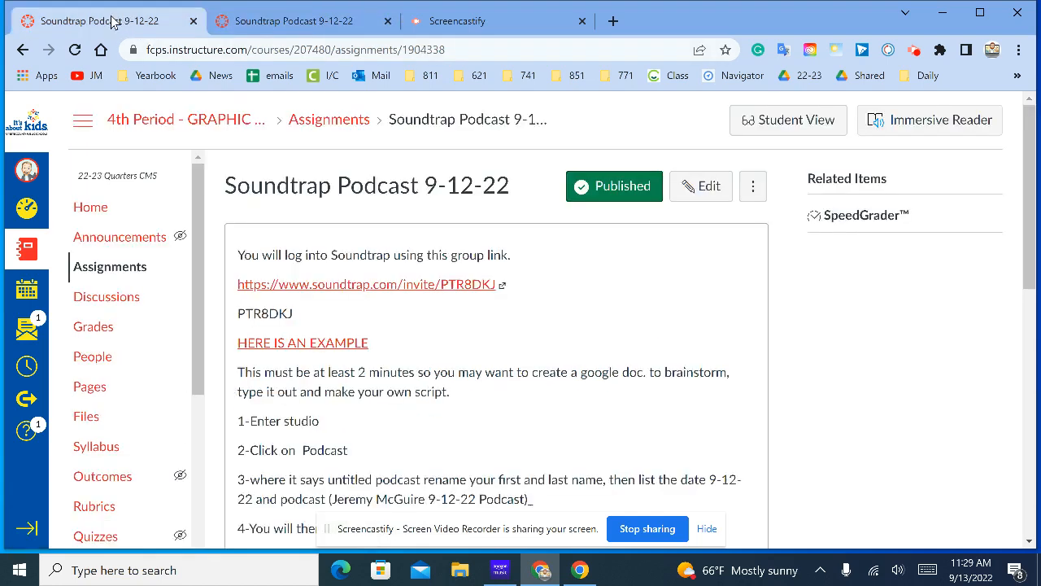
pyautogui.click(283, 52)
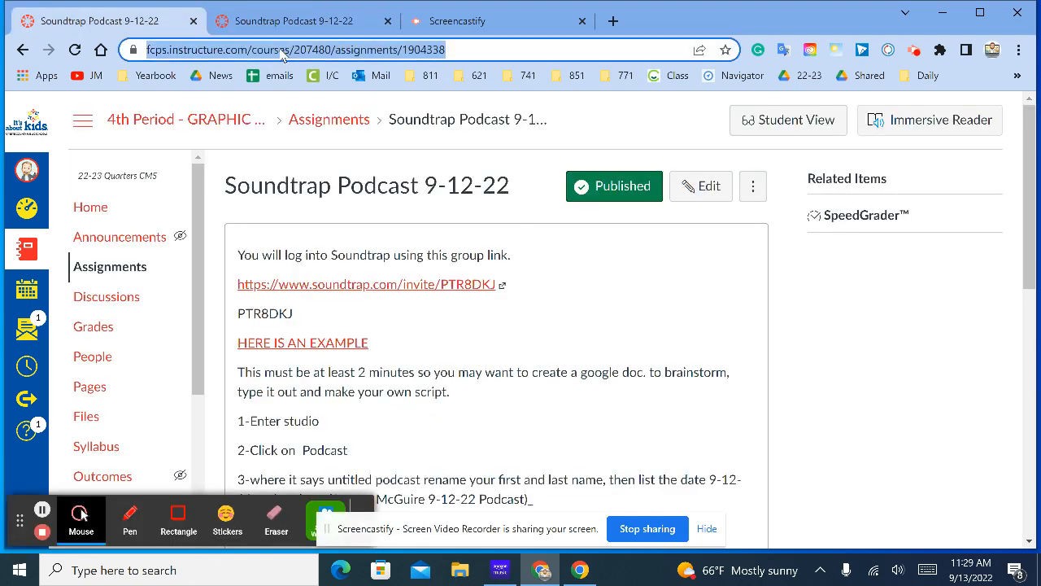
pyautogui.press('BackSpace')
pyautogui.write('s')
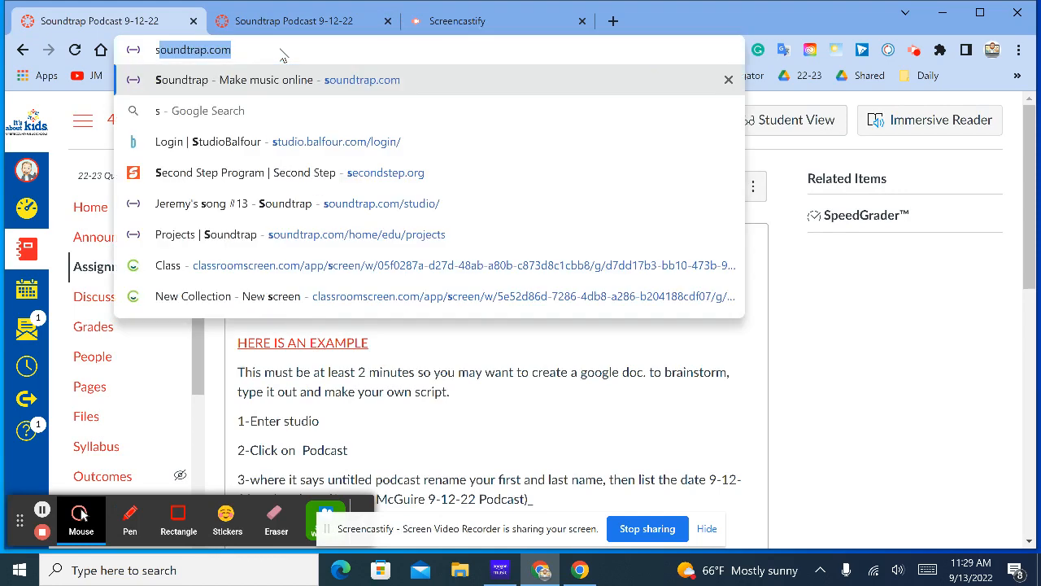
pyautogui.press('Return')
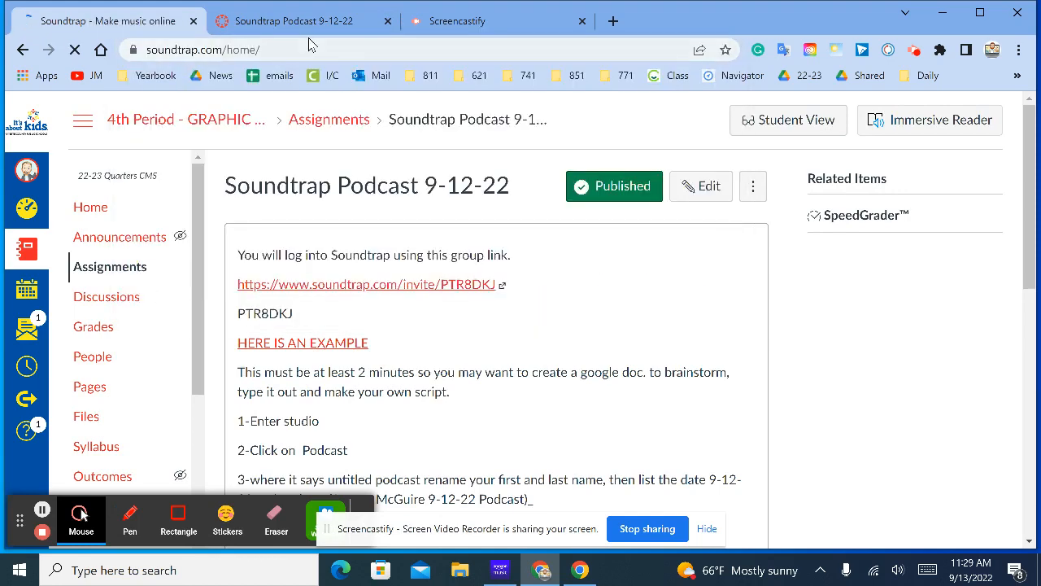
# Check the group link instructions in the Canvas assignment, and enter the studio from the Soundtrap projects page
pyautogui.click(283, 23)
pyautogui.scroll(2, 400, 305)
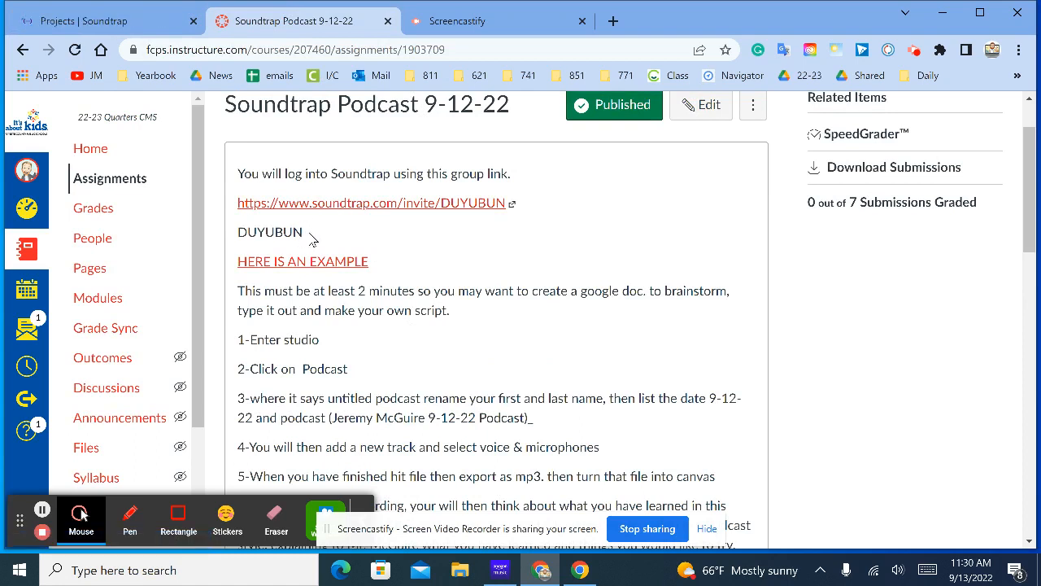
pyautogui.click(77, 22)
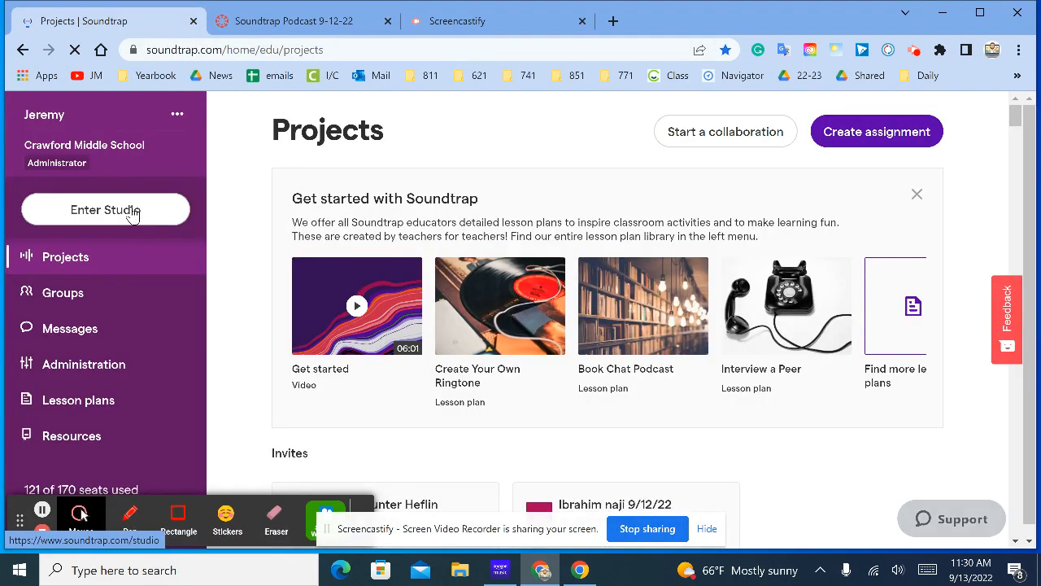
pyautogui.click(127, 211)
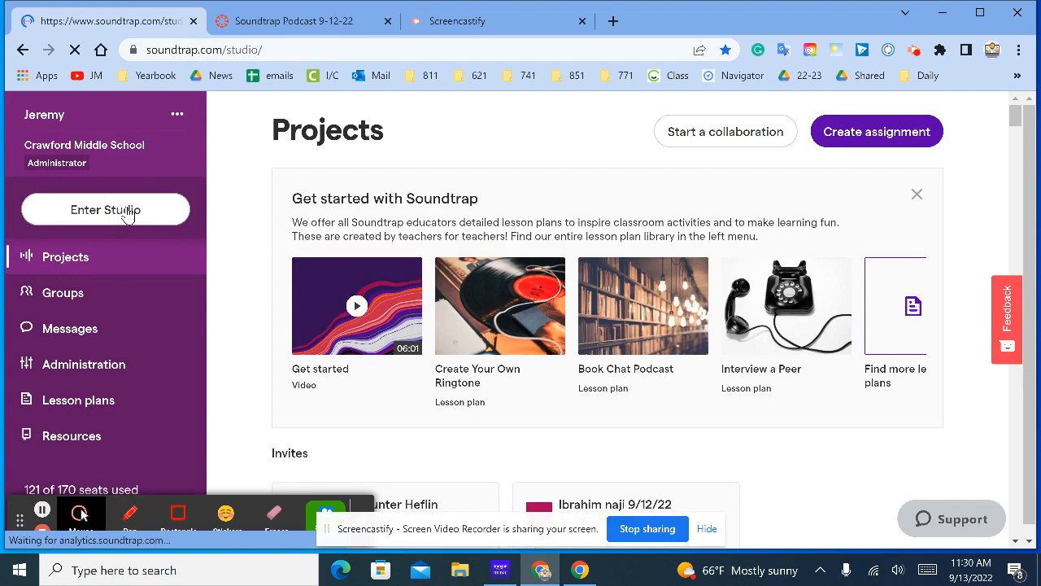
# Check the assignment's studio steps in Canvas, and start a new Podcast project in the Soundtrap studio
pyautogui.click(270, 24)
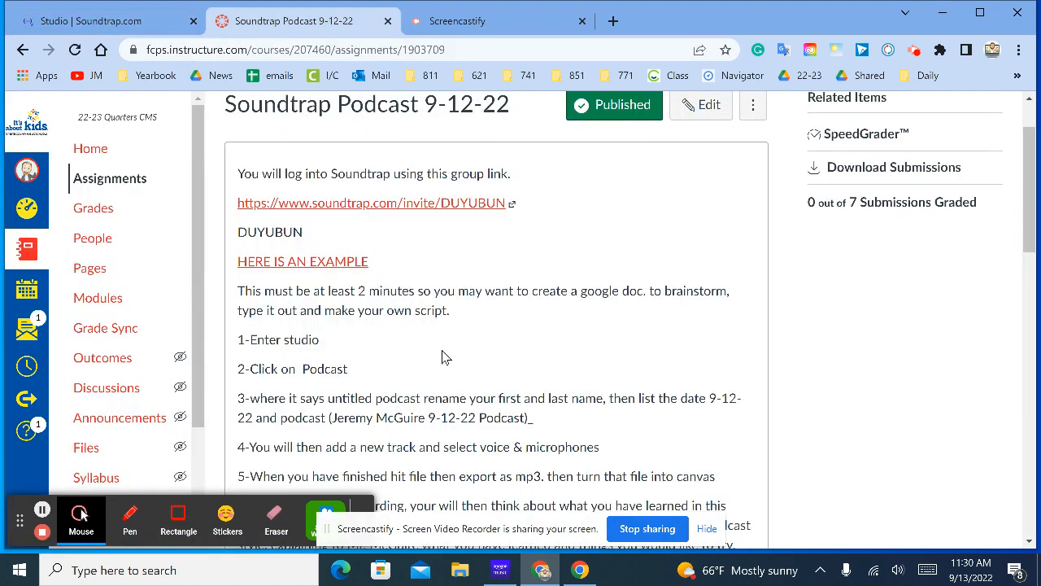
pyautogui.click(119, 24)
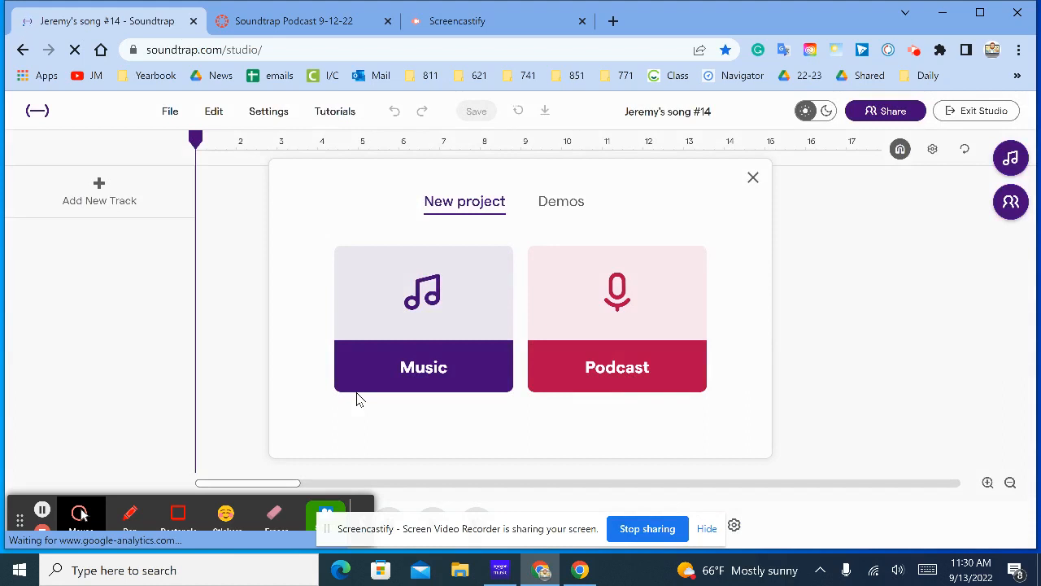
pyautogui.click(565, 356)
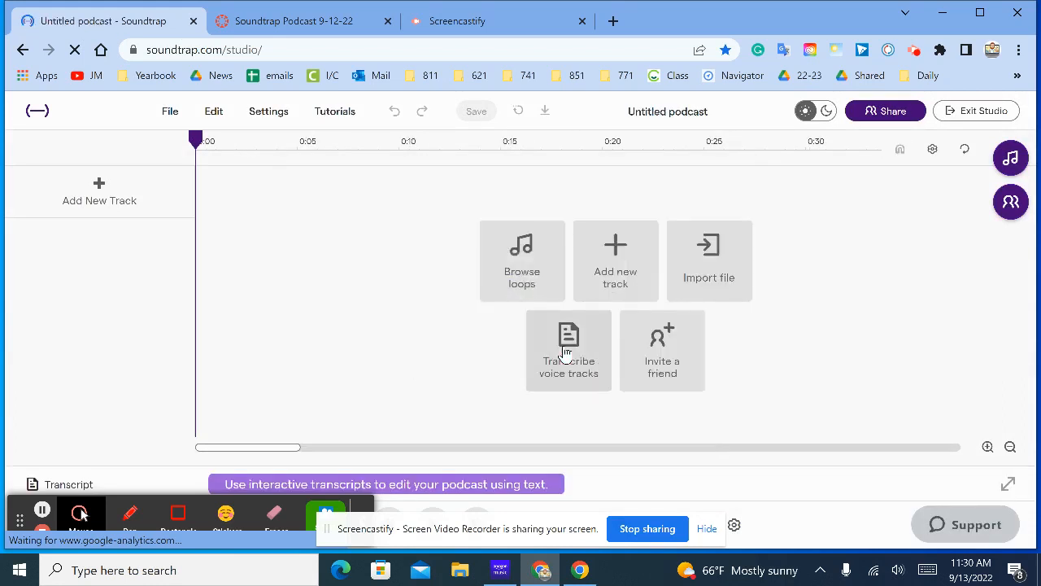
# Rename the untitled podcast with the creator's first and last name followed by "9-12-22 Podcast", consulting the assignment's naming instruction
pyautogui.click(660, 116)
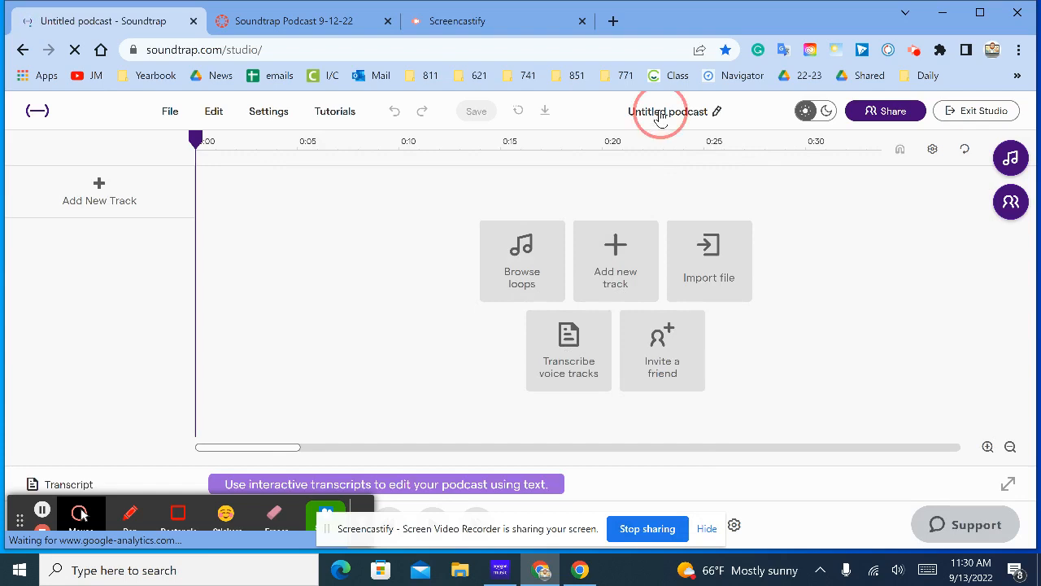
pyautogui.click(350, 20)
pyautogui.scroll(-2, 467, 390)
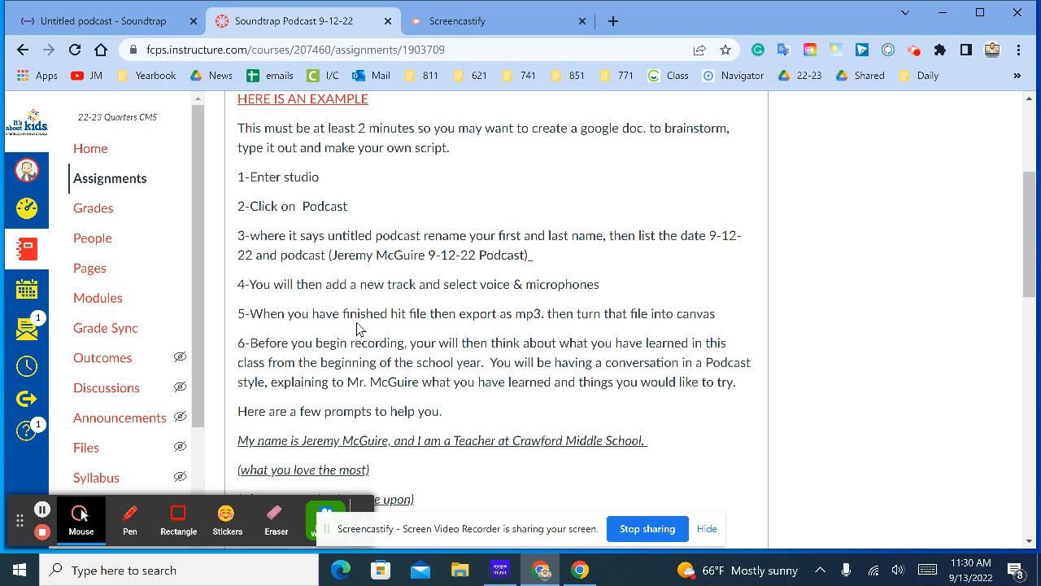
pyautogui.click(461, 24)
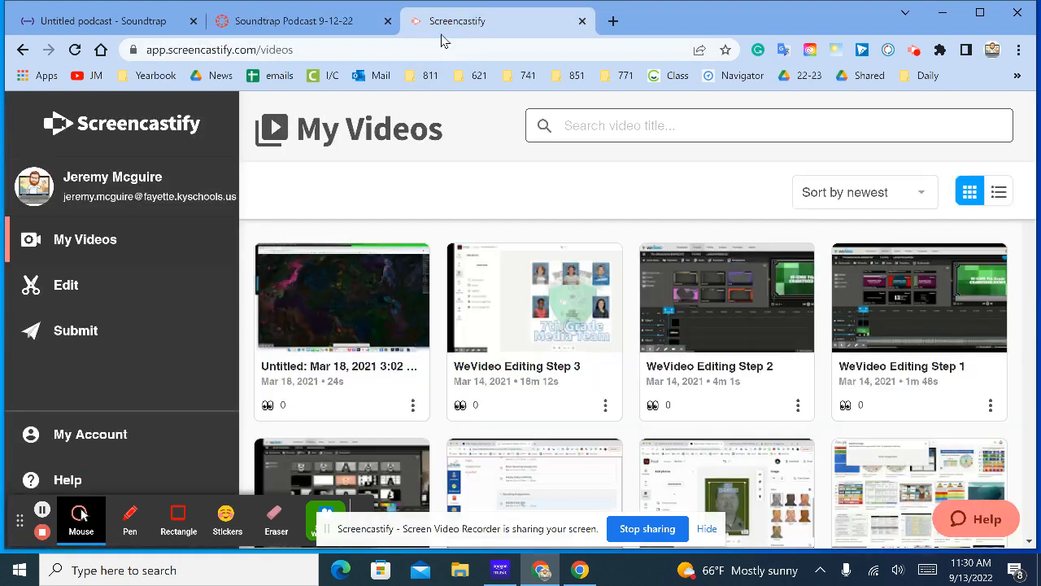
pyautogui.click(130, 20)
pyautogui.click(671, 112)
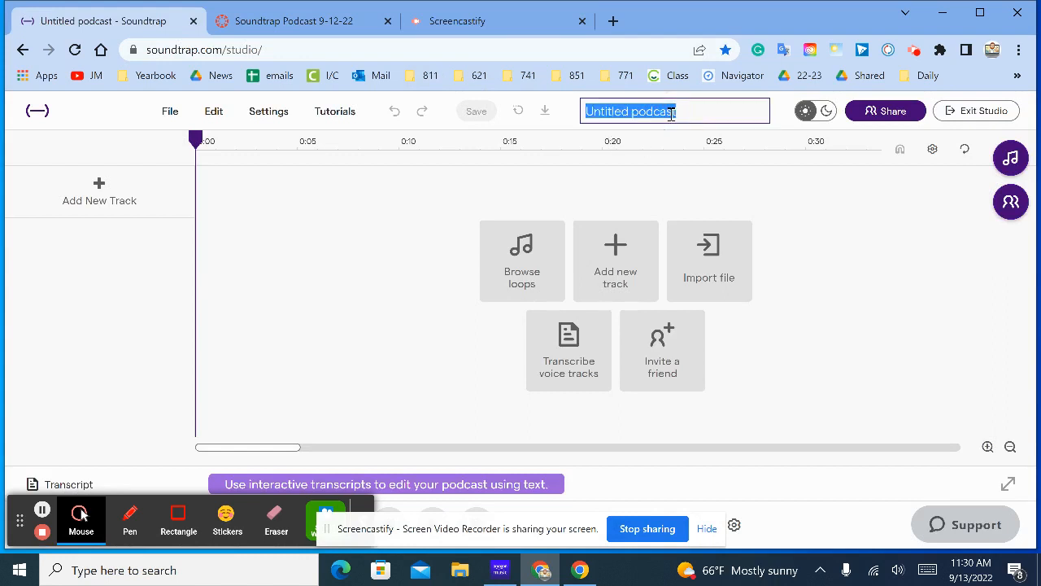
pyautogui.press('BackSpace')
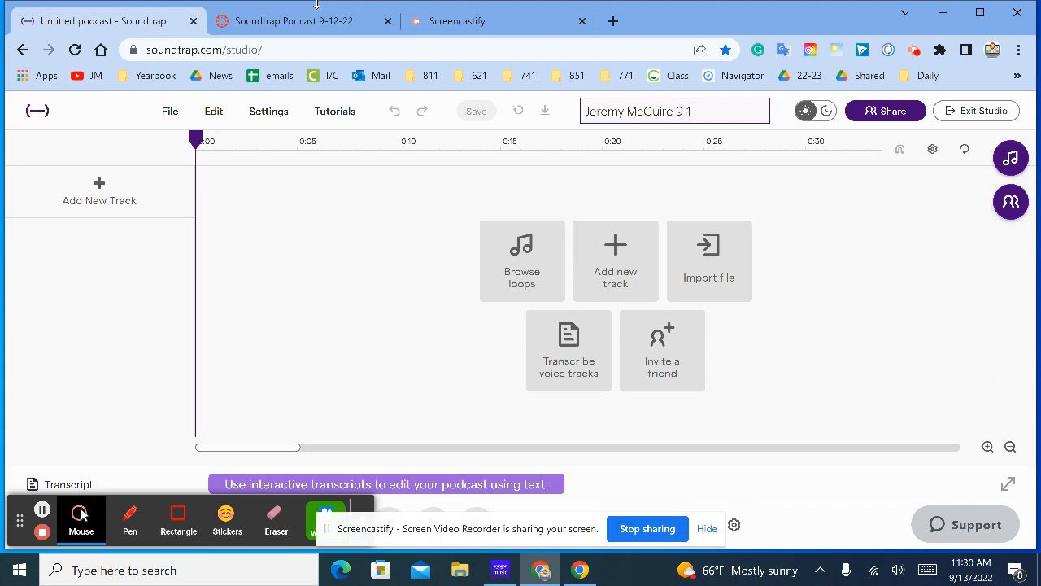
pyautogui.write('22 Podcast')
pyautogui.click(388, 319)
# Check the assignment's track instruction, and add a Voice & microphones track to the Soundtrap podcast
pyautogui.click(279, 30)
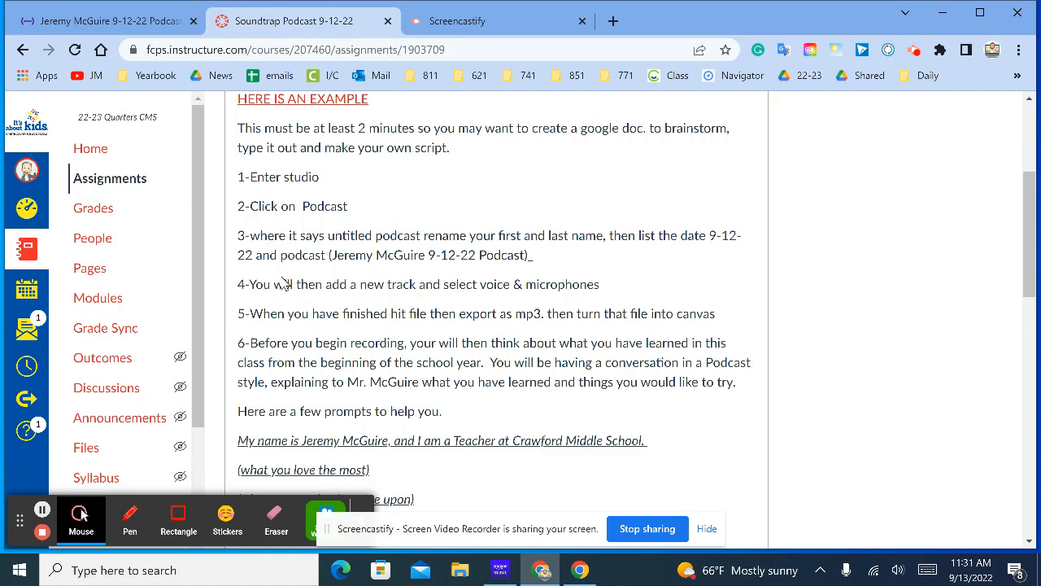
pyautogui.click(142, 24)
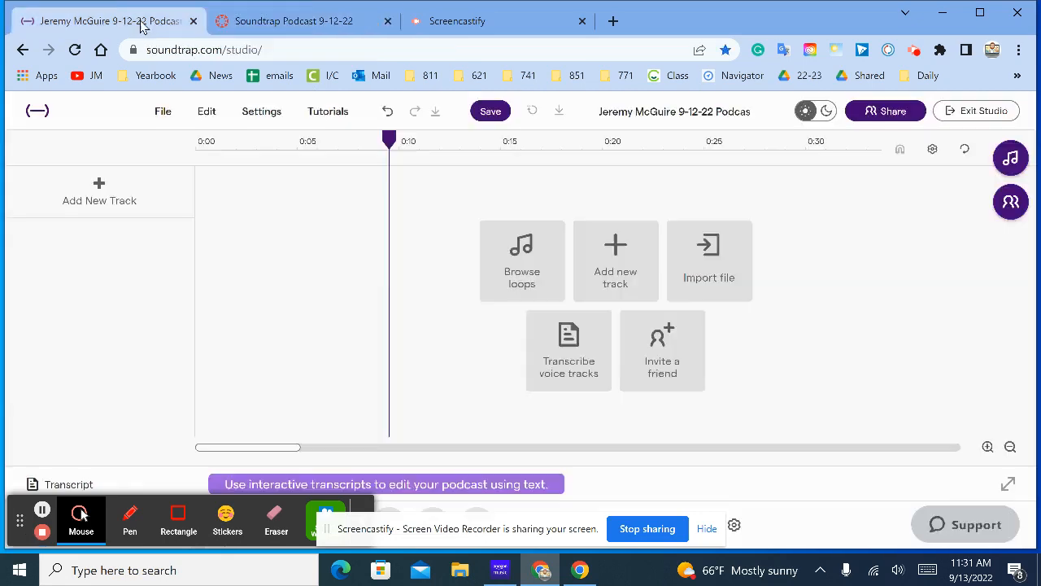
pyautogui.click(615, 273)
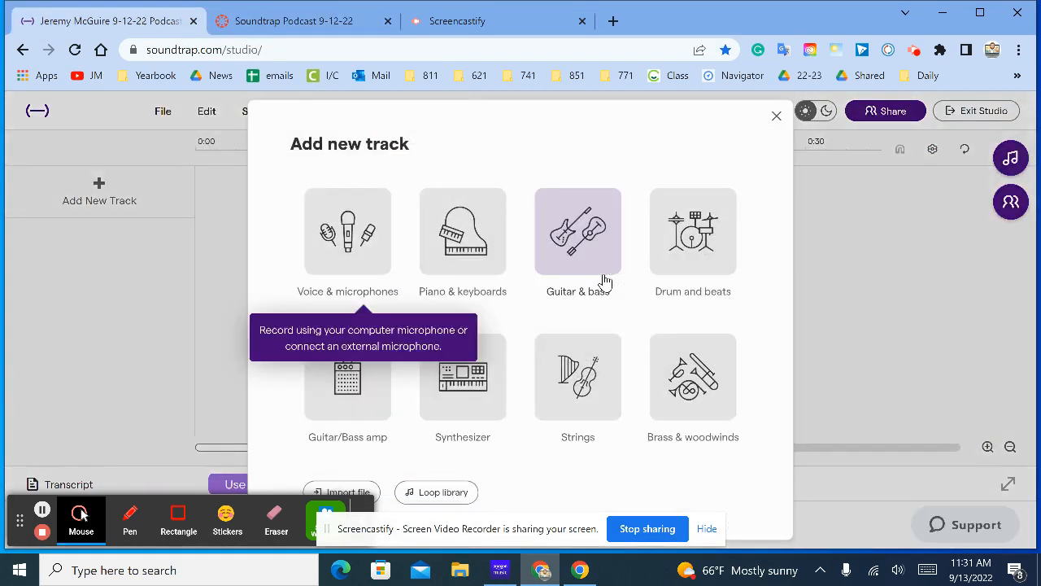
pyautogui.click(349, 228)
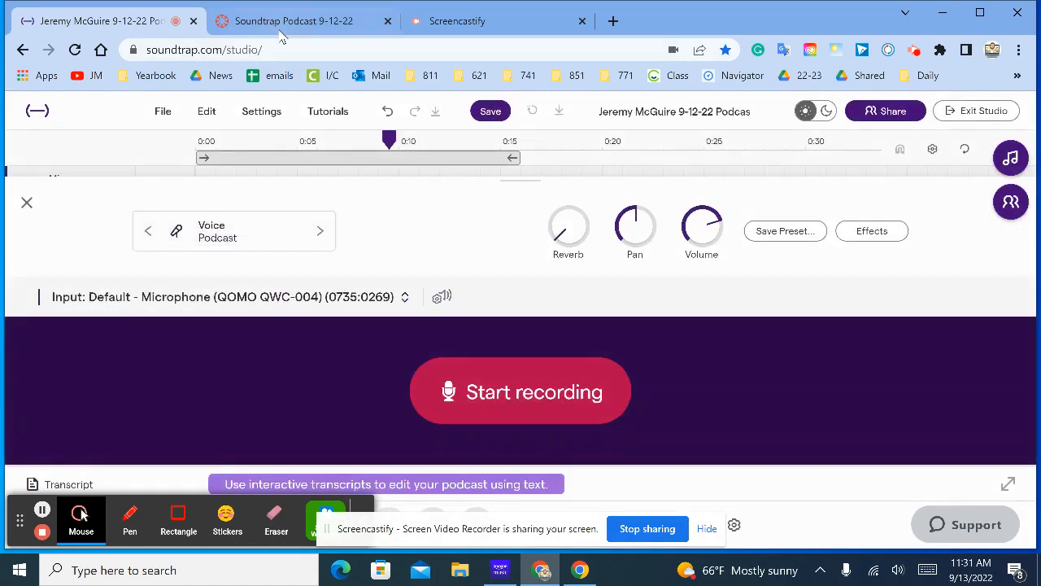
# Review the assignment's script advice in Canvas, and create a blank Google Docs document in a new browser tab
pyautogui.click(276, 25)
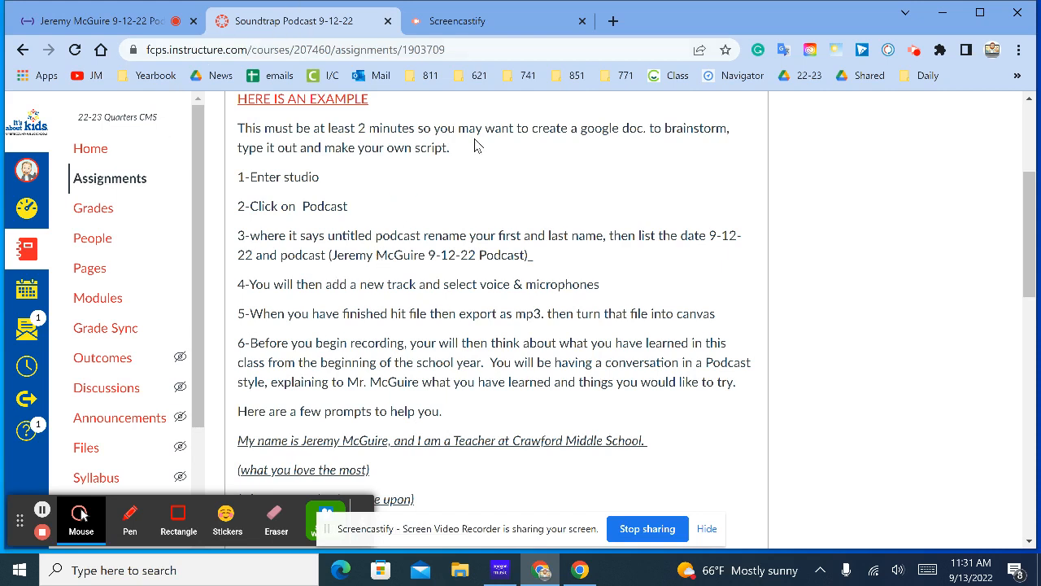
pyautogui.click(612, 21)
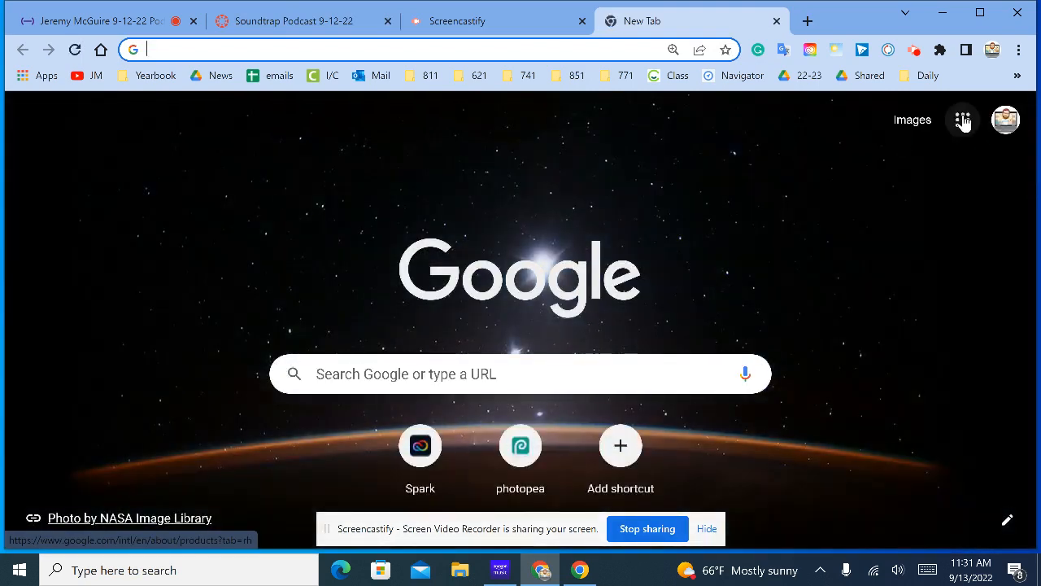
pyautogui.click(963, 120)
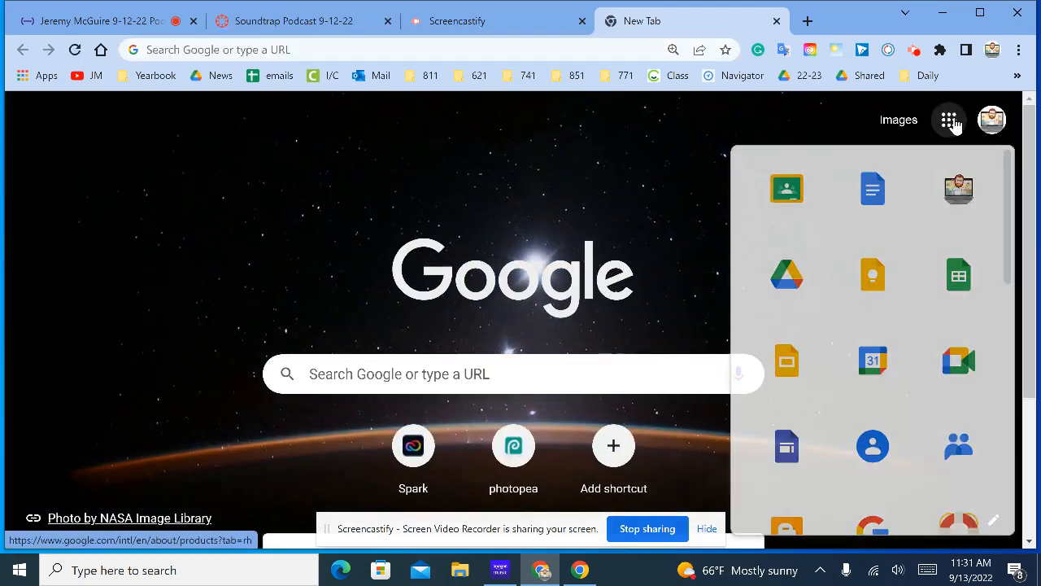
pyautogui.click(880, 197)
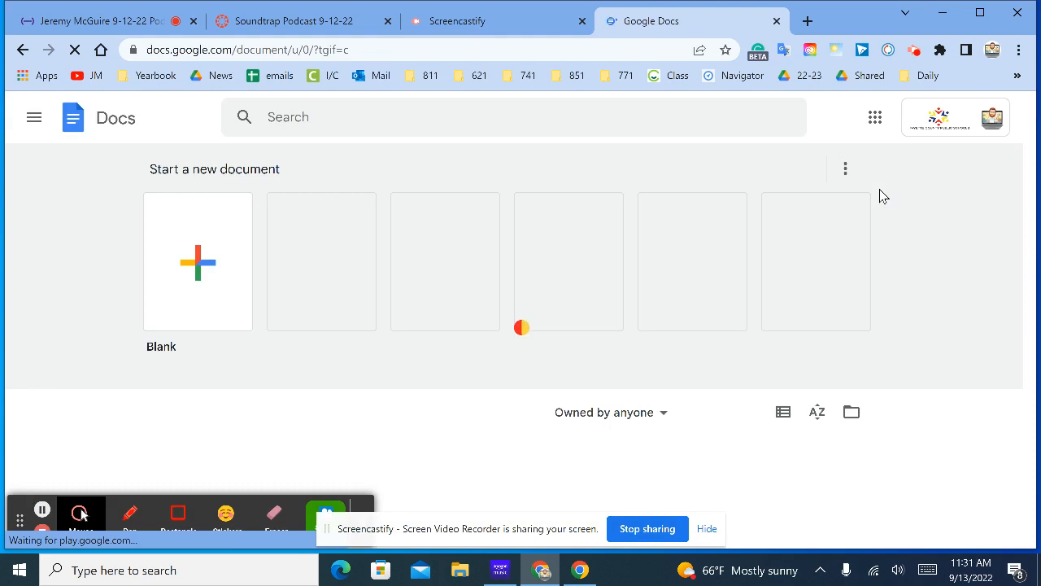
pyautogui.click(202, 253)
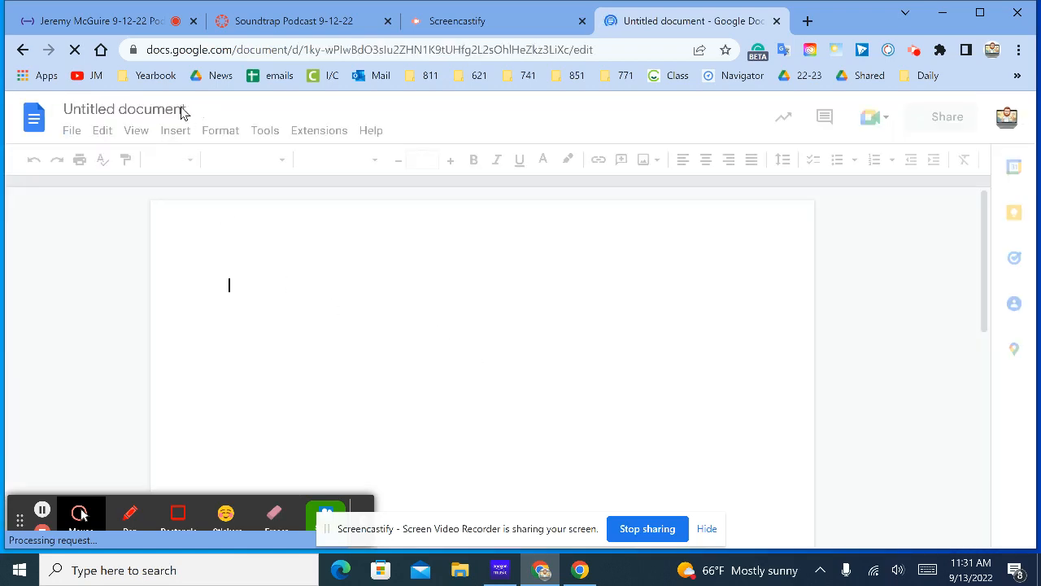
# Copy the podcast's title from Soundtrap and paste it as the title of the untitled Google Docs document
pyautogui.click(248, 36)
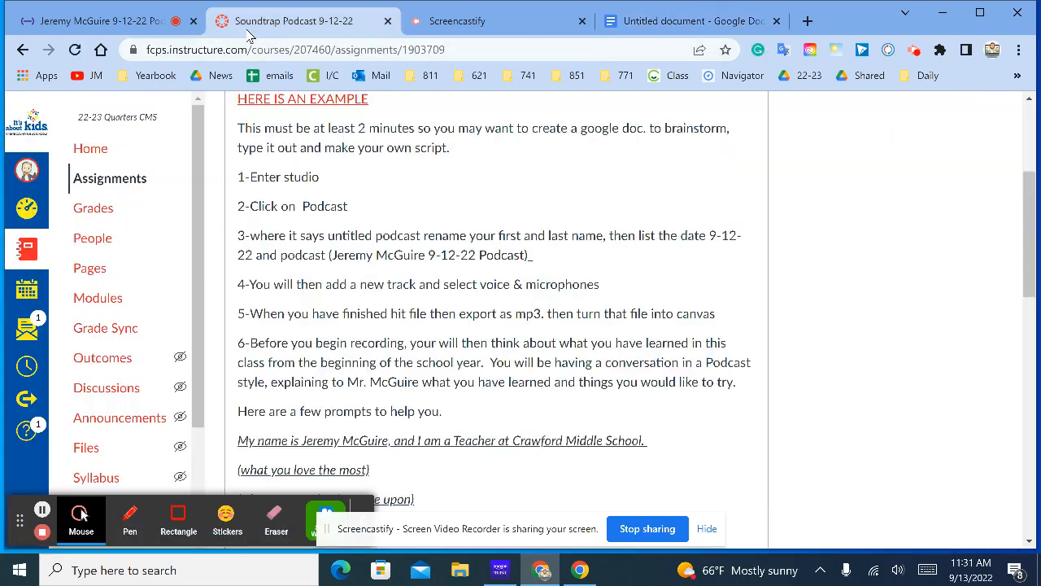
pyautogui.click(117, 22)
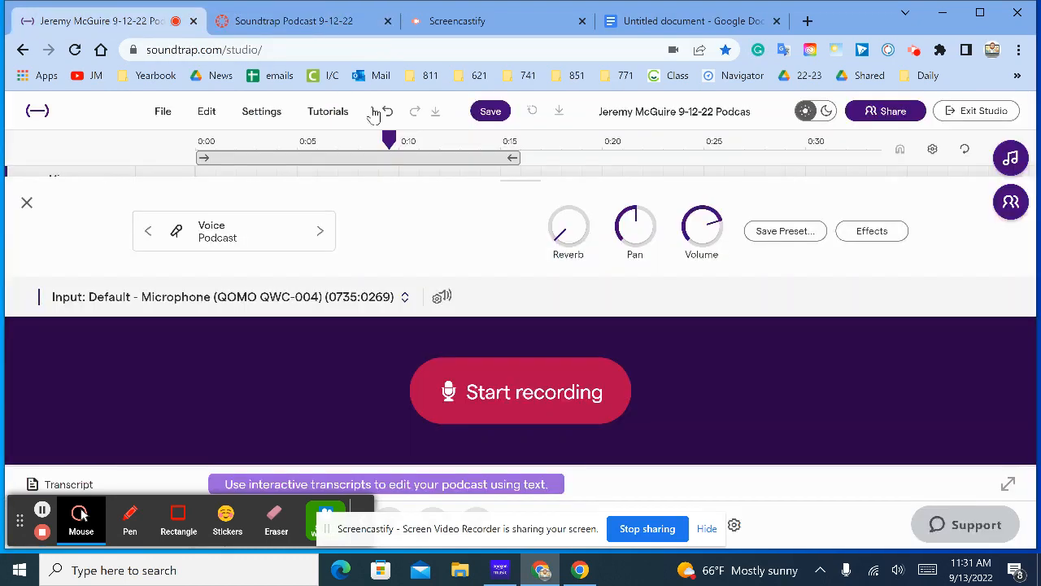
pyautogui.click(603, 114)
pyautogui.hotkey('ctrl', 'c')
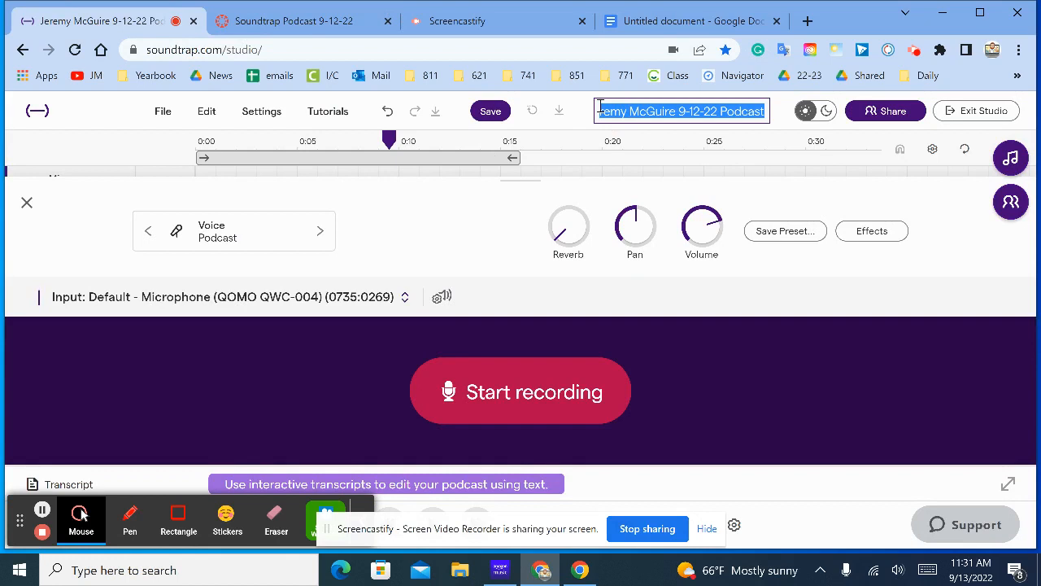
pyautogui.click(717, 23)
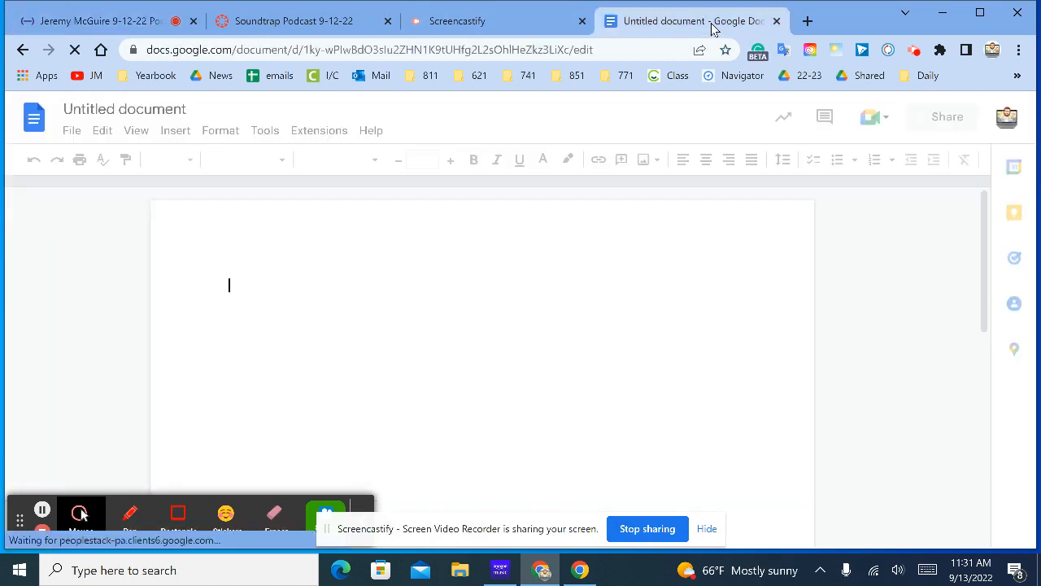
pyautogui.click(156, 110)
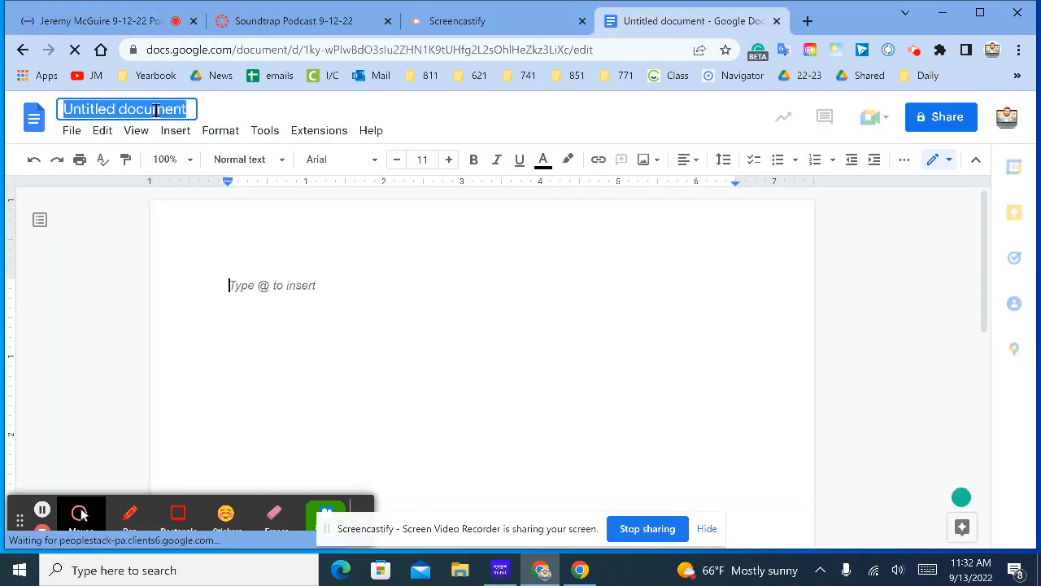
pyautogui.hotkey('ctrl', 'v')
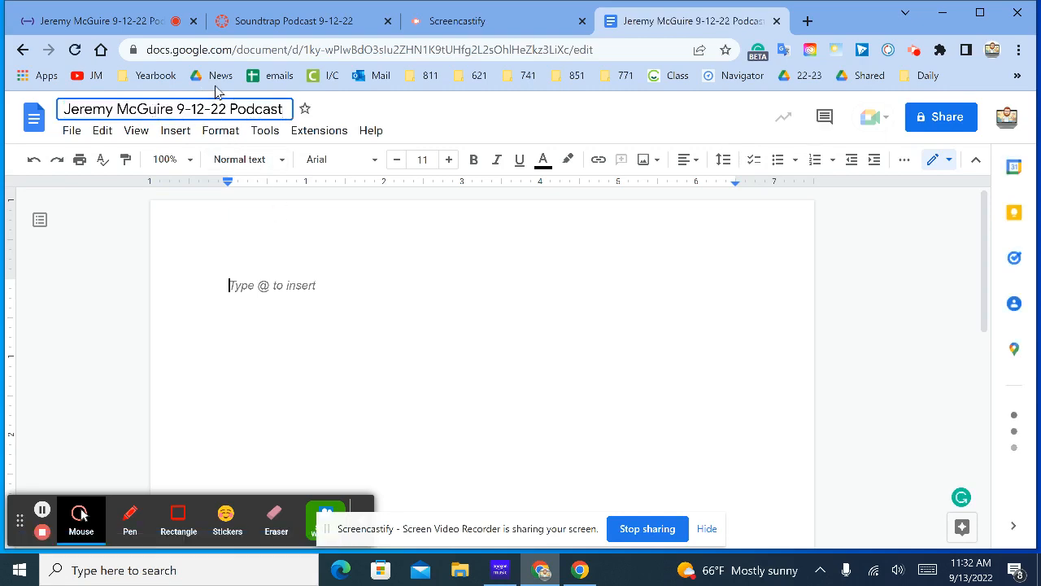
# Copy the podcast prompts, from the introduction line through the collaboration question, from the Canvas assignment into the Google Docs script document
pyautogui.click(265, 25)
pyautogui.scroll(-3, 402, 321)
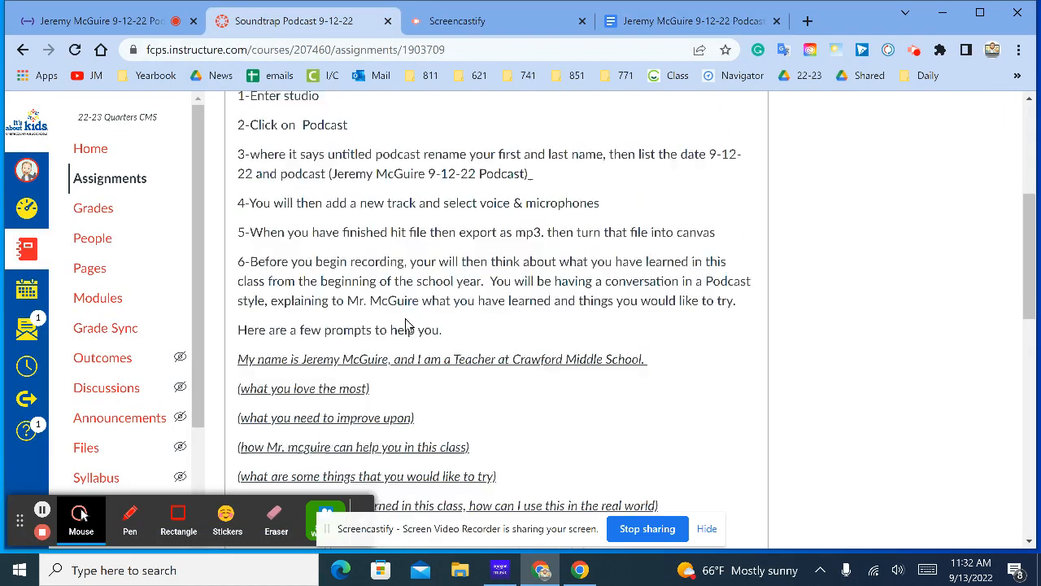
pyautogui.scroll(-1, 408, 319)
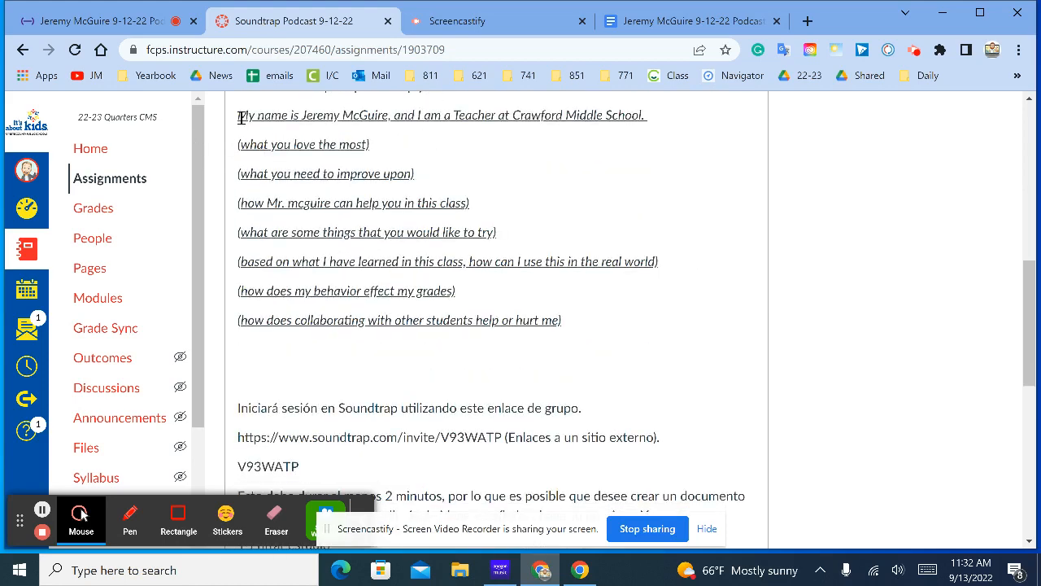
pyautogui.moveTo(238, 115); pyautogui.dragTo(587, 331)
pyautogui.hotkey('ctrl', 'c')
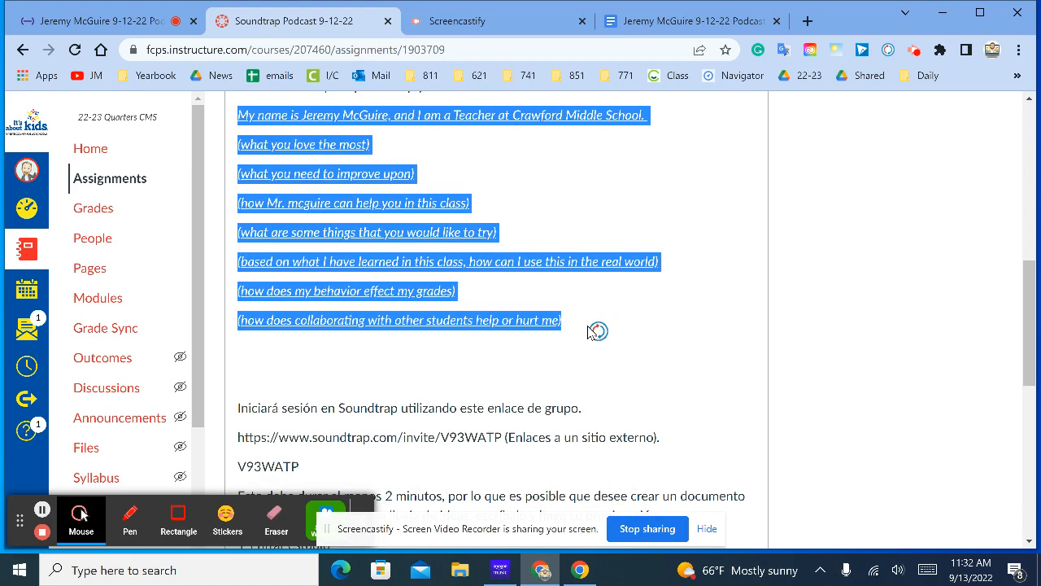
pyautogui.click(639, 24)
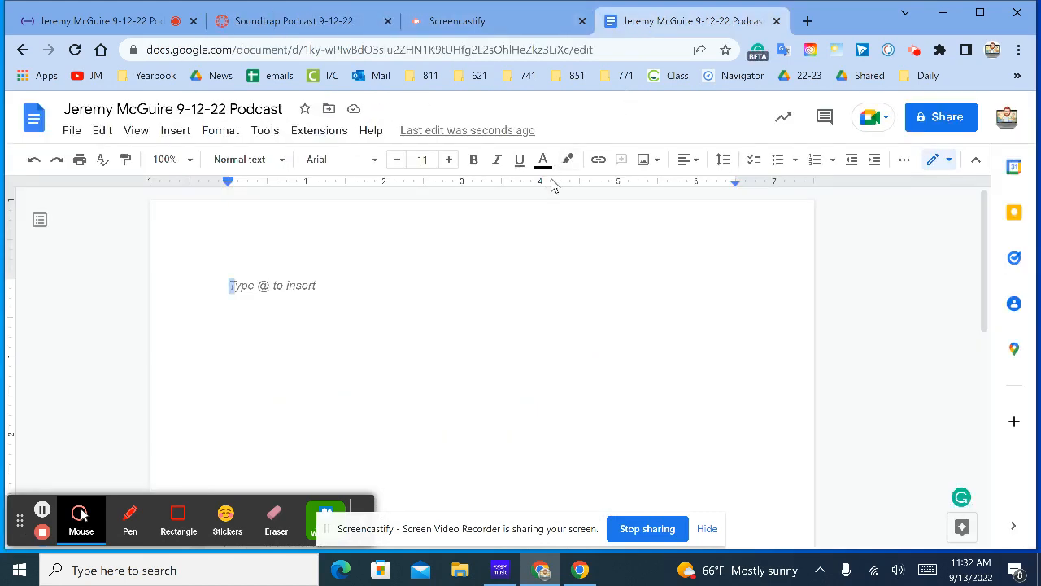
pyautogui.hotkey('ctrl', 'v')
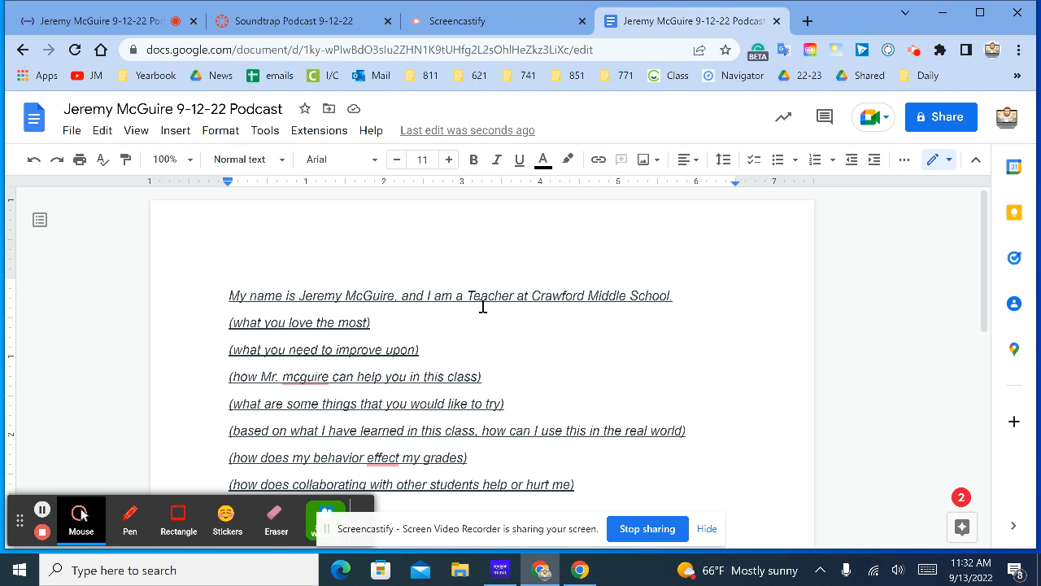
pyautogui.doubleClick(706, 301)
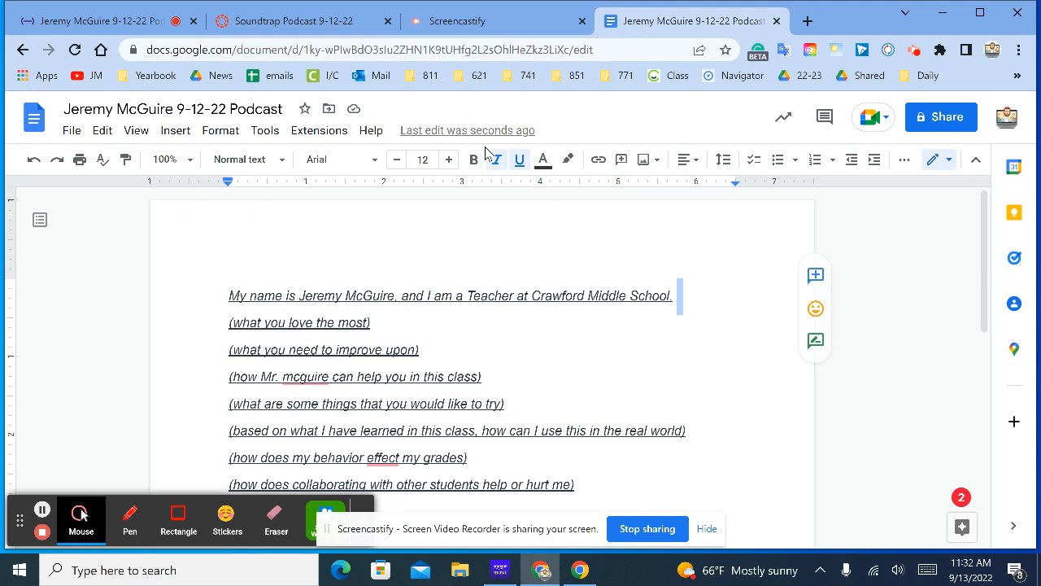
# Record a voice clip on the Soundtrap podcast track, consulting the script document during the recording, and stop the recording
pyautogui.click(313, 20)
pyautogui.click(96, 16)
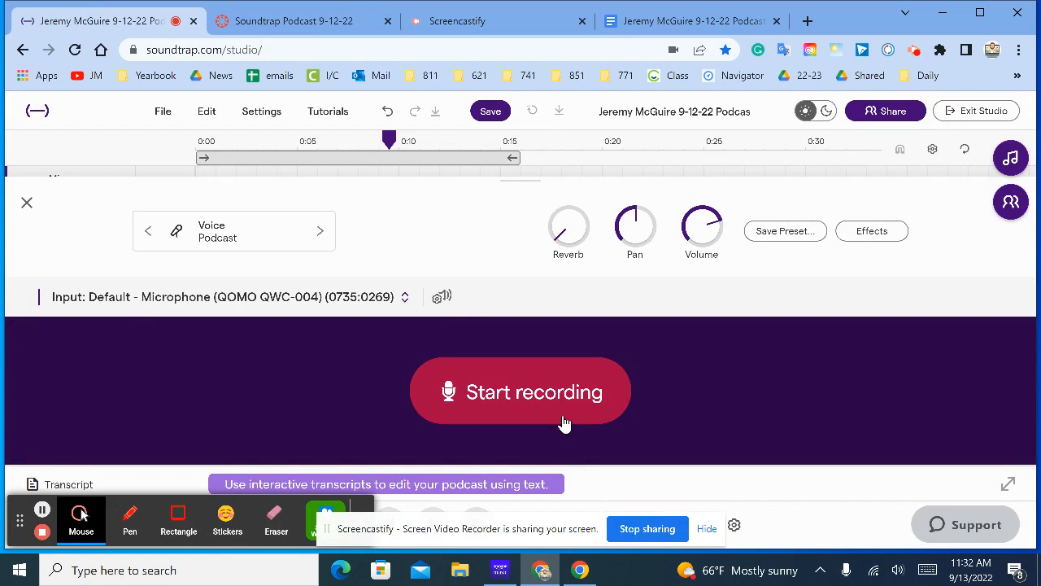
pyautogui.click(571, 414)
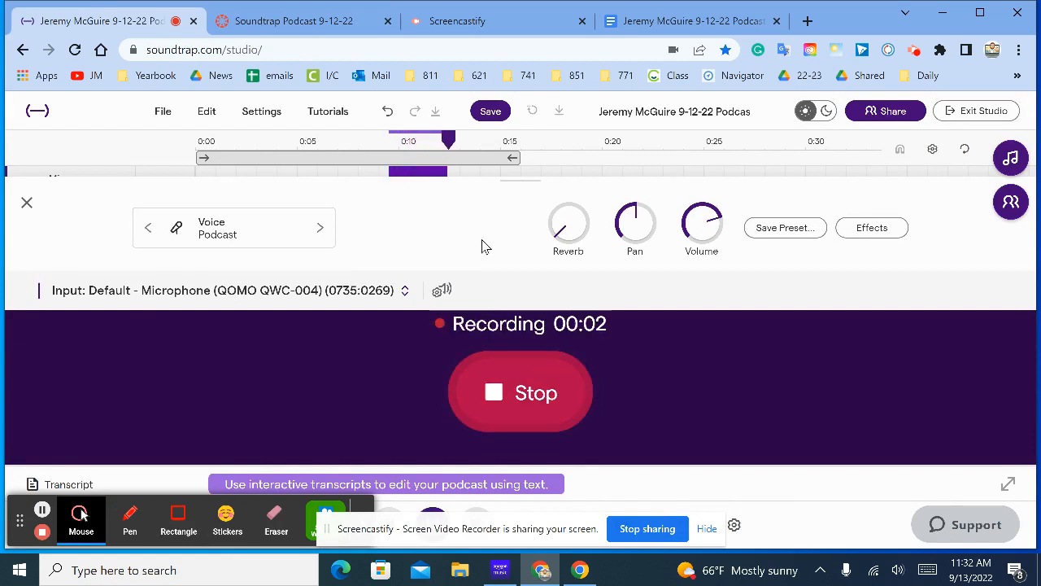
pyautogui.click(631, 25)
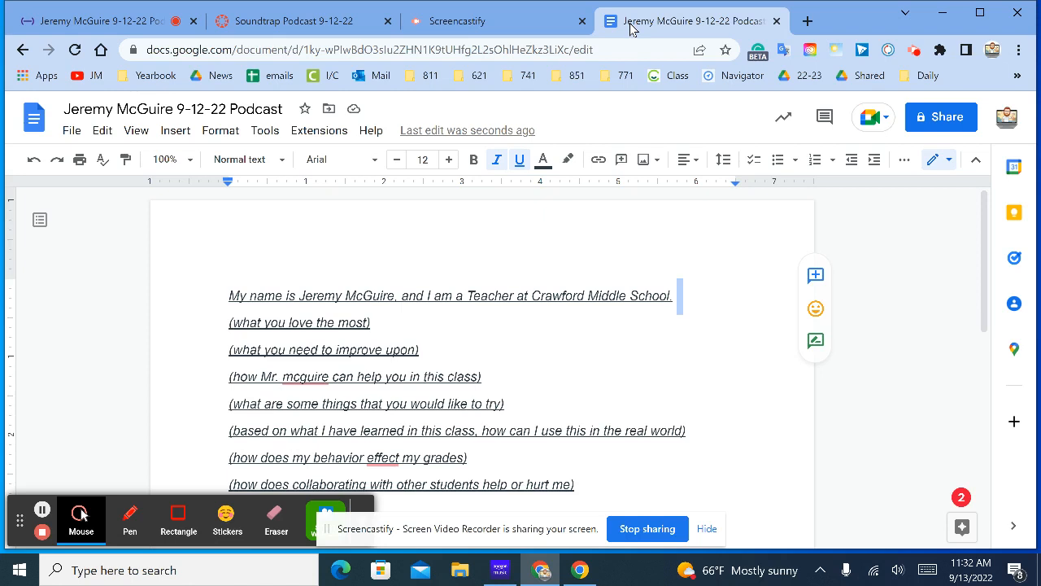
pyautogui.scroll(-1, 577, 432)
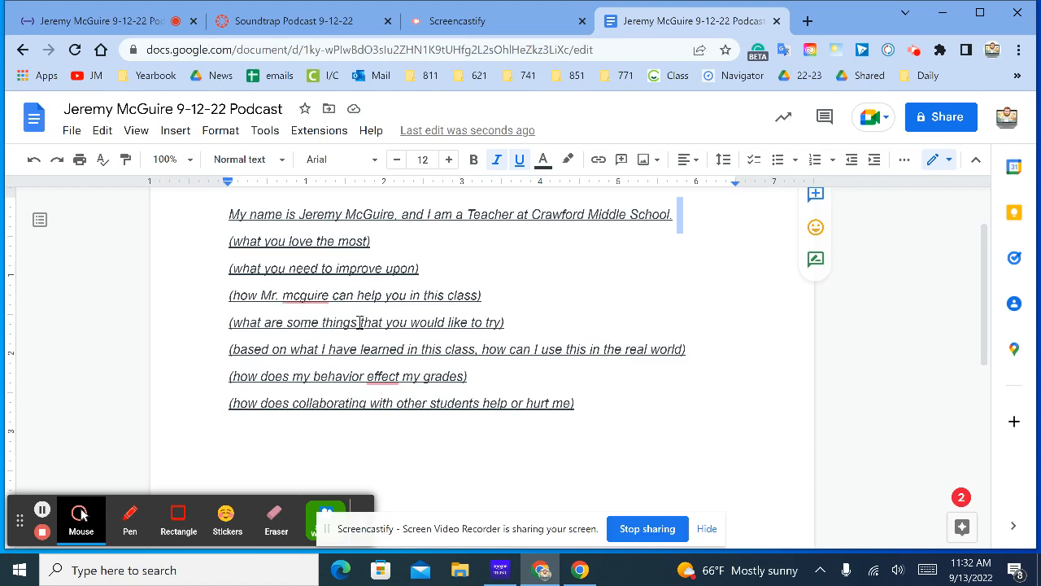
pyautogui.click(275, 23)
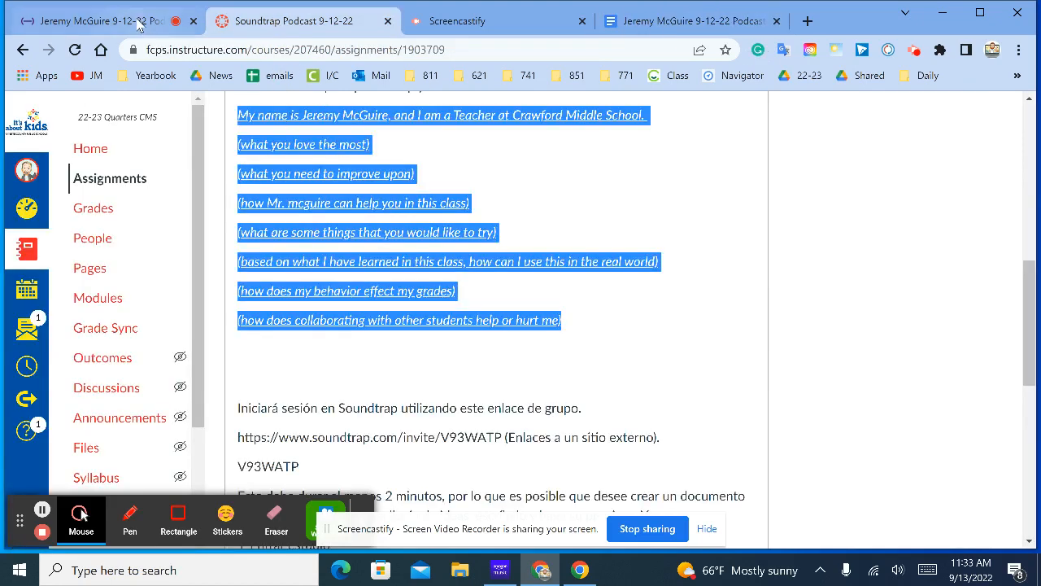
pyautogui.click(139, 25)
pyautogui.click(519, 395)
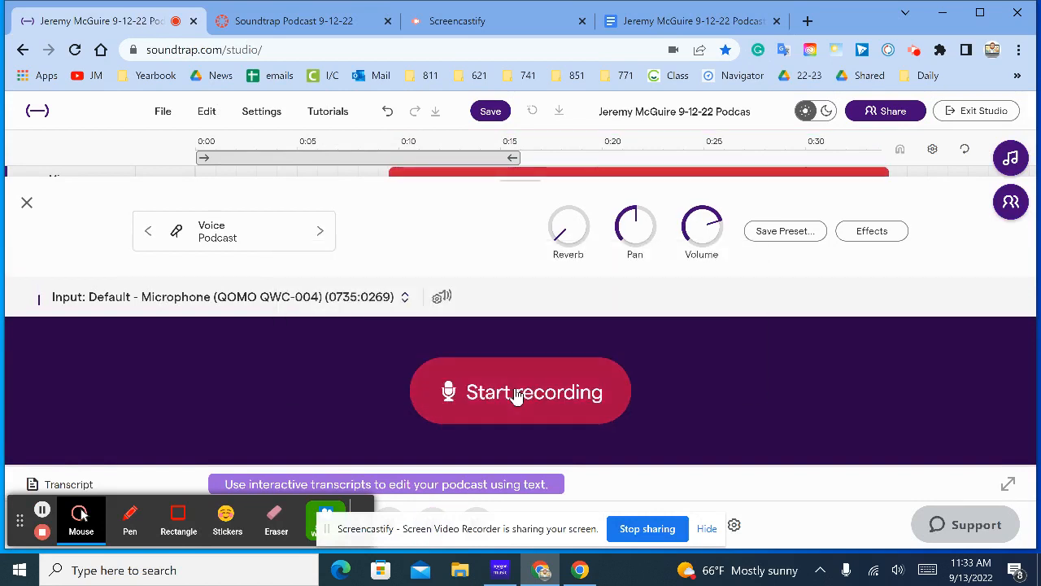
# Try to export the podcast project to an mp3 file, and save the project
pyautogui.click(163, 114)
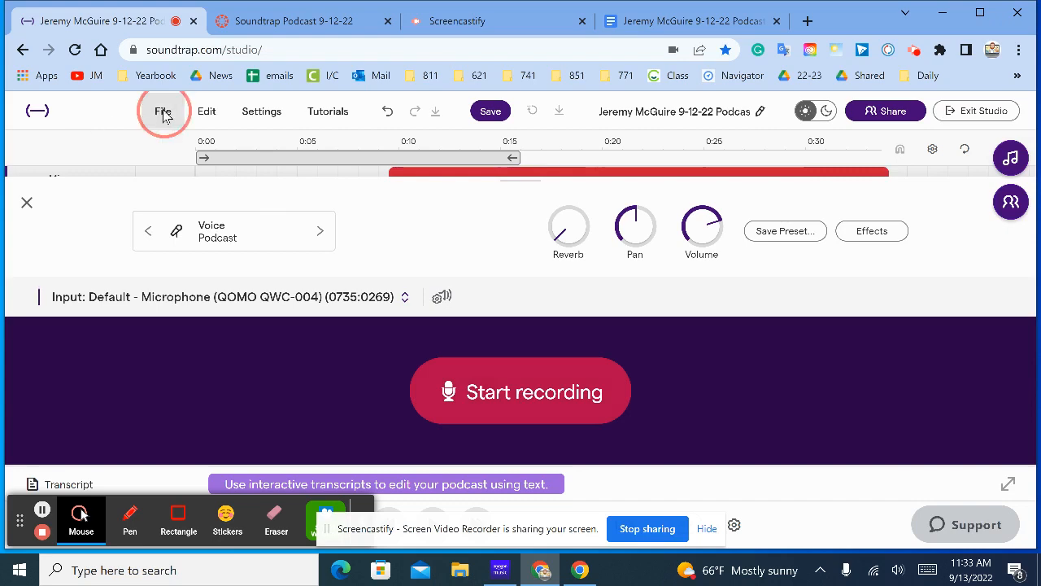
pyautogui.moveTo(226, 379)
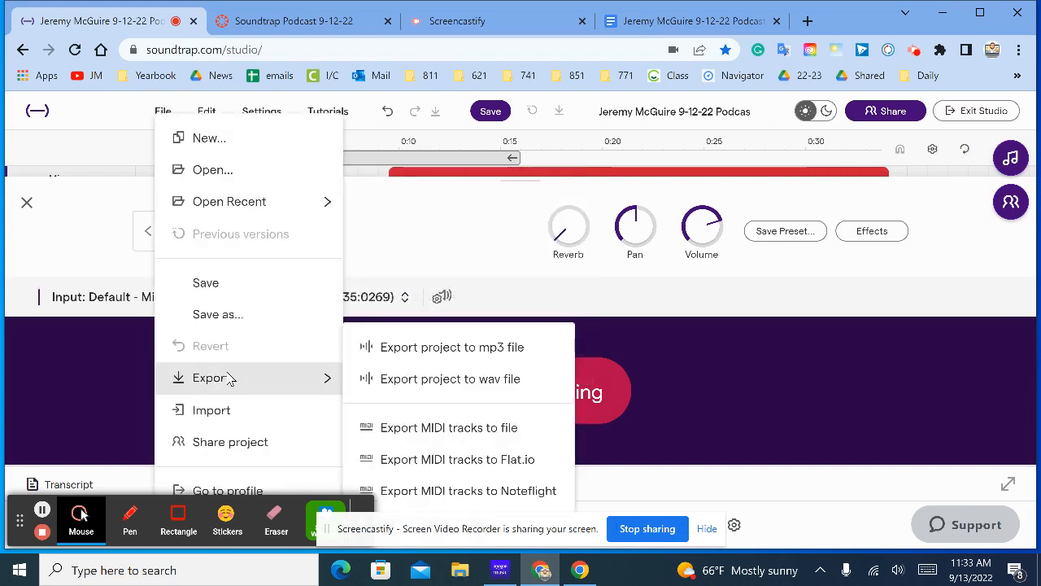
pyautogui.click(392, 350)
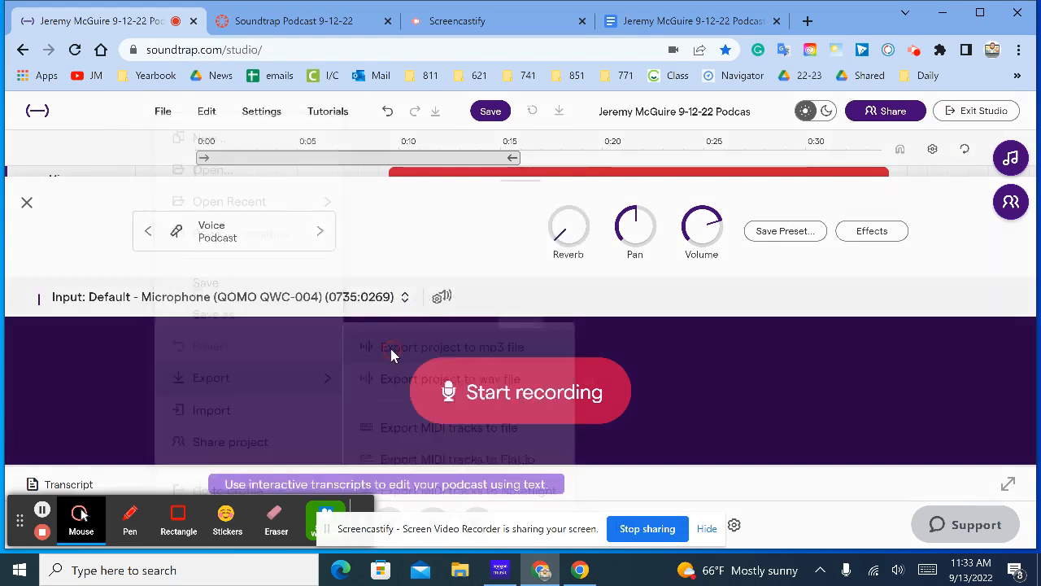
pyautogui.click(660, 358)
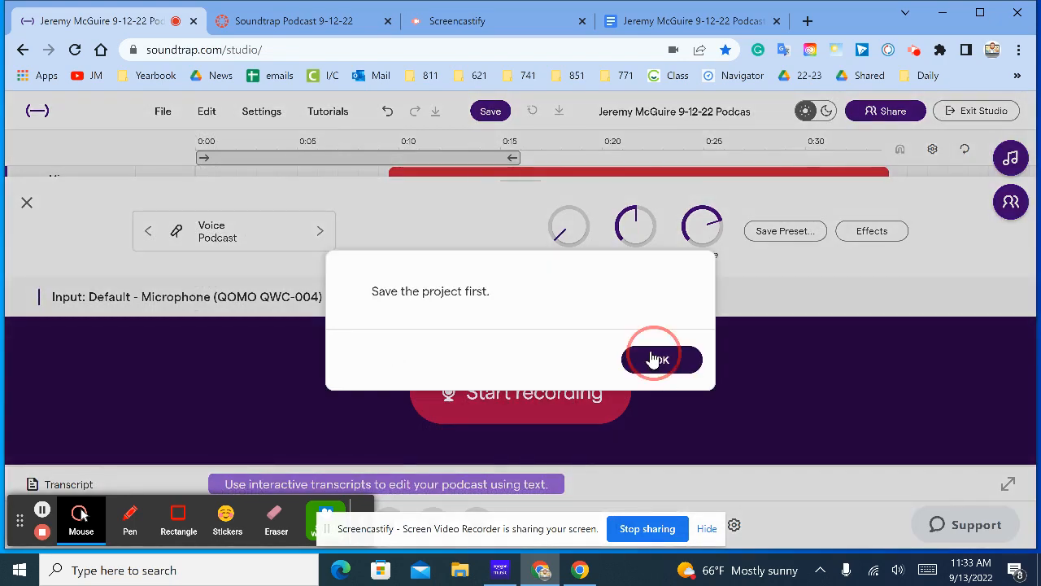
pyautogui.click(164, 113)
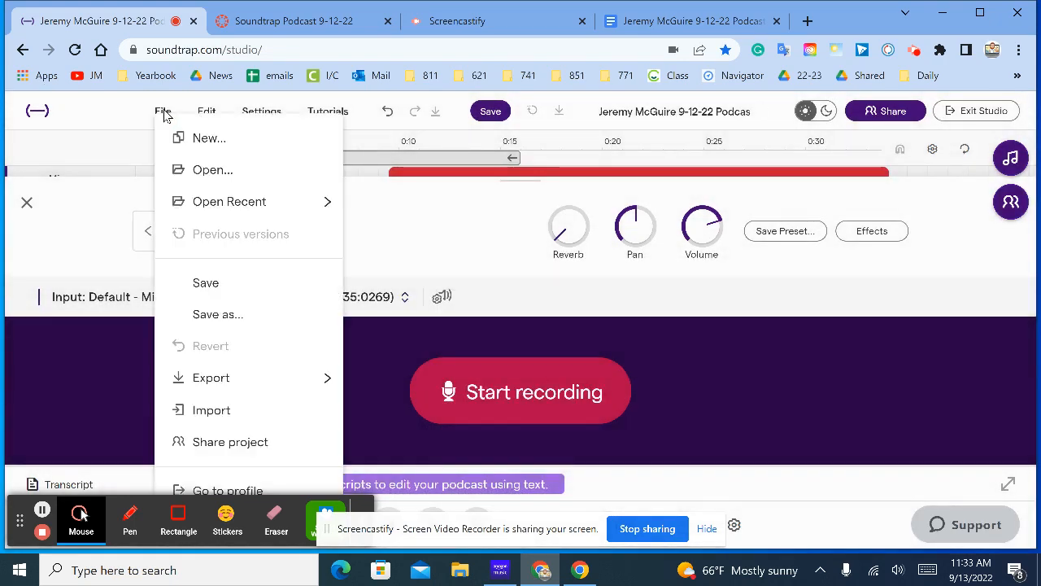
pyautogui.click(238, 279)
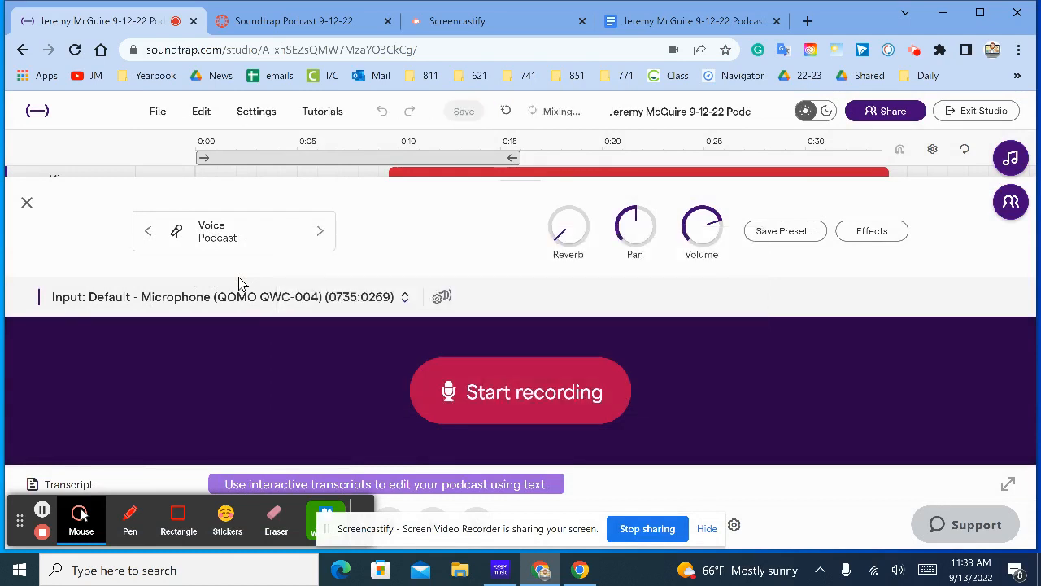
# Review the Spanish version of the podcast instructions in the Canvas assignment
pyautogui.click(244, 25)
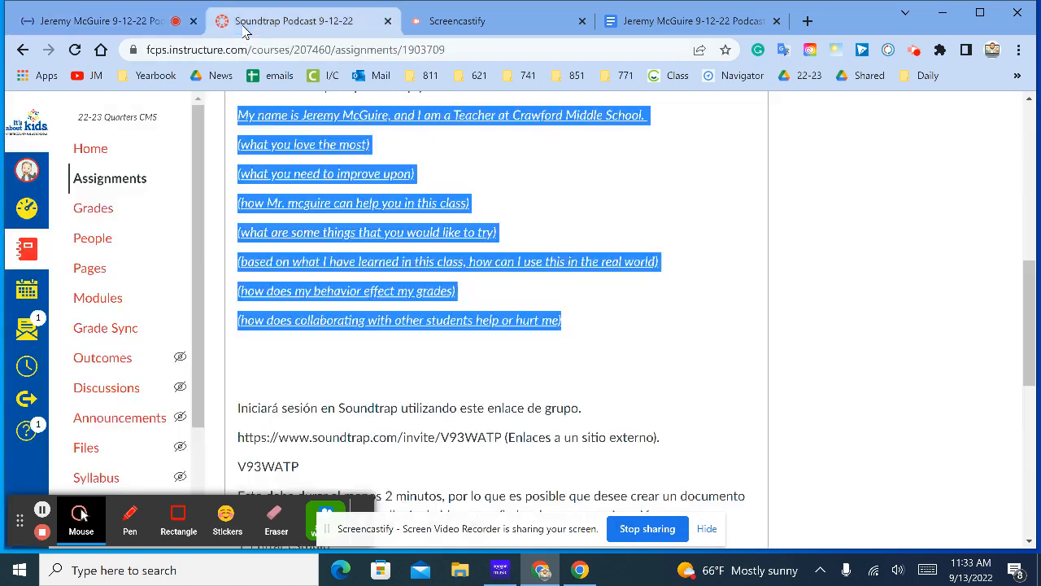
pyautogui.click(611, 402)
pyautogui.scroll(-2, 612, 405)
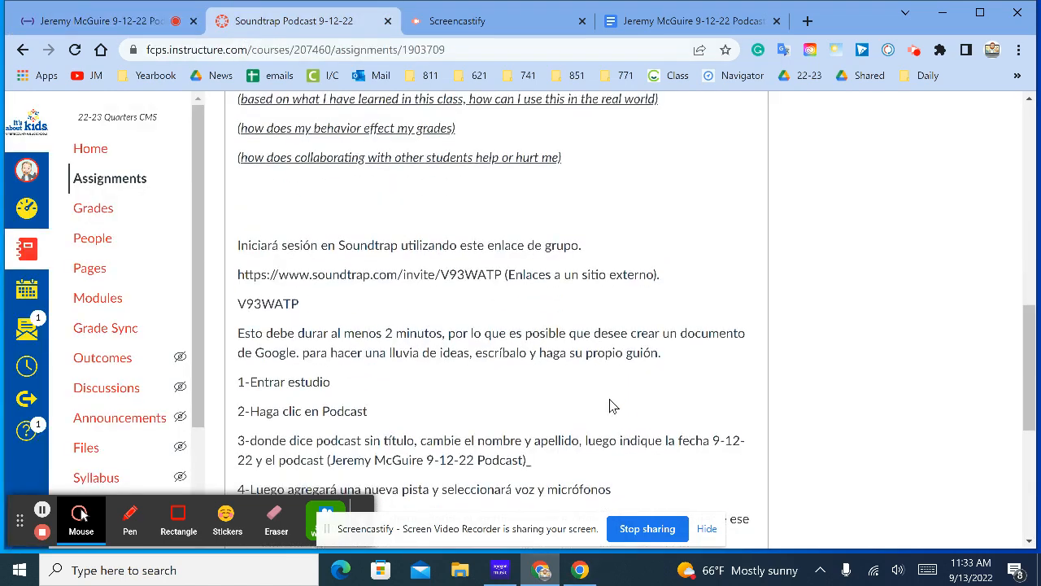
pyautogui.scroll(-2, 611, 405)
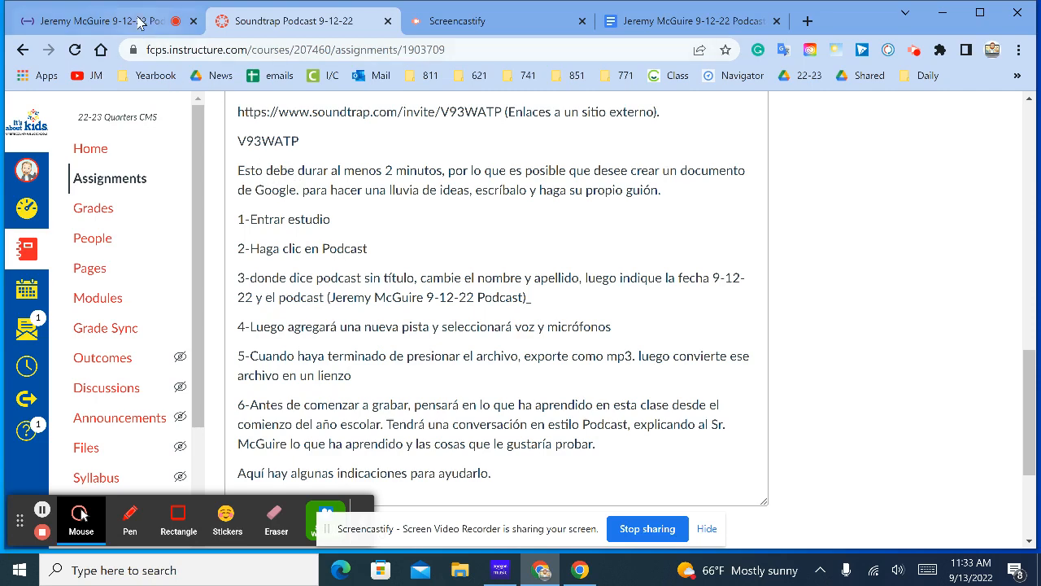
# In Soundtrap, close the voice recording view, move the recorded clip to 0:00, and extend the loop range to the clip's end
pyautogui.click(137, 20)
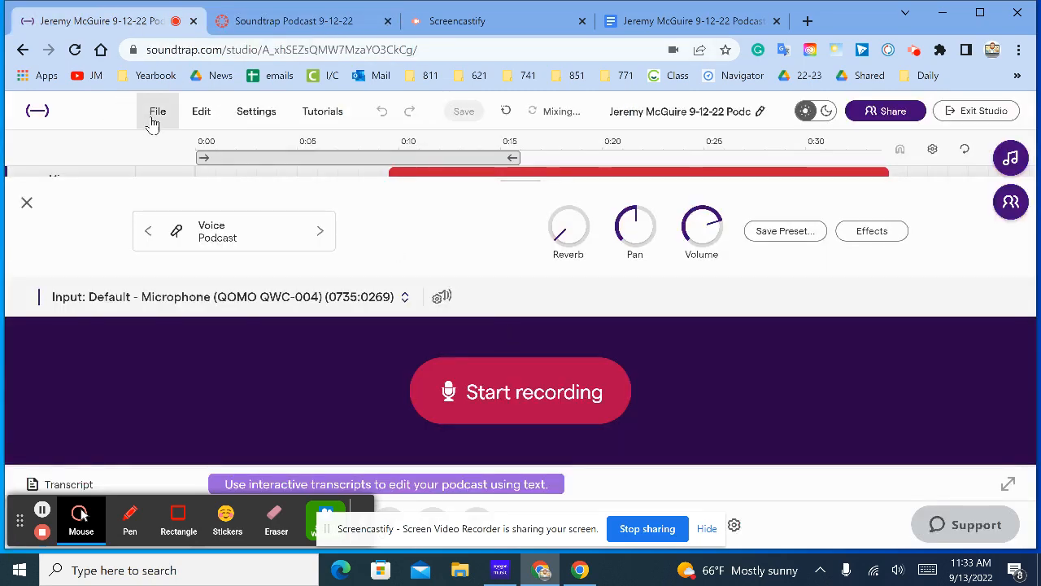
pyautogui.click(27, 203)
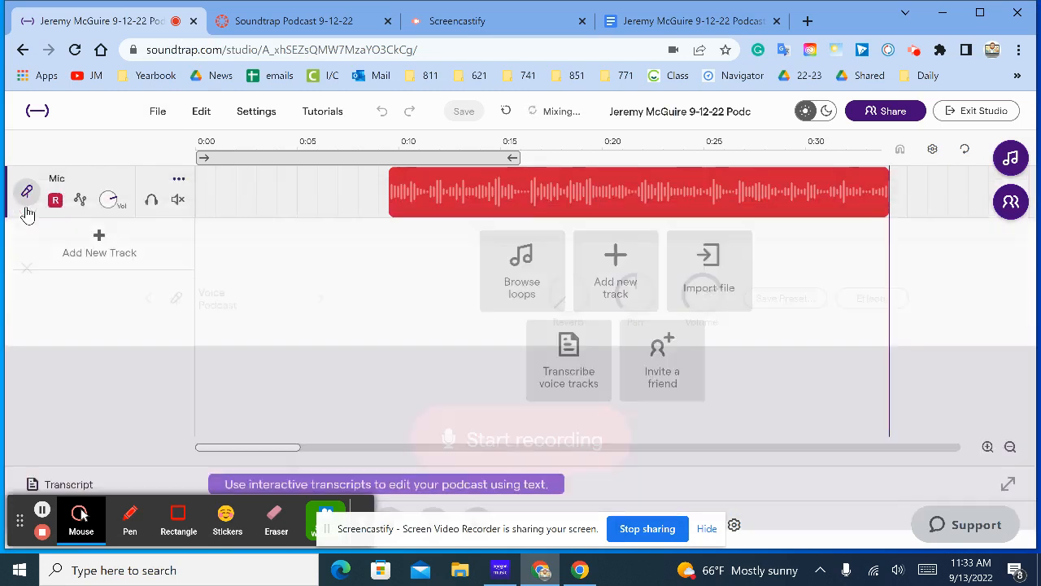
pyautogui.moveTo(500, 194); pyautogui.dragTo(305, 201)
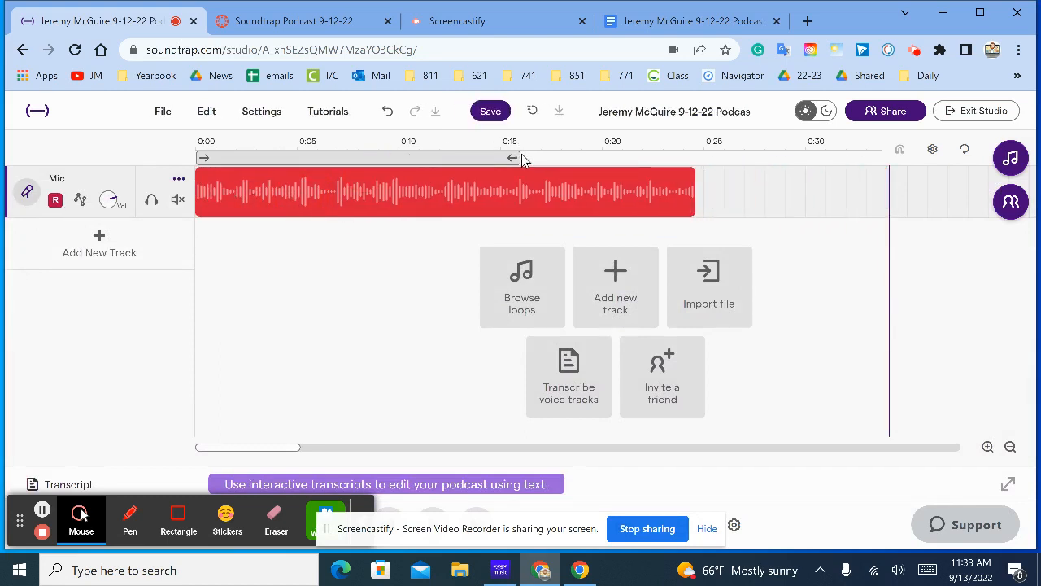
pyautogui.moveTo(515, 155); pyautogui.dragTo(692, 157)
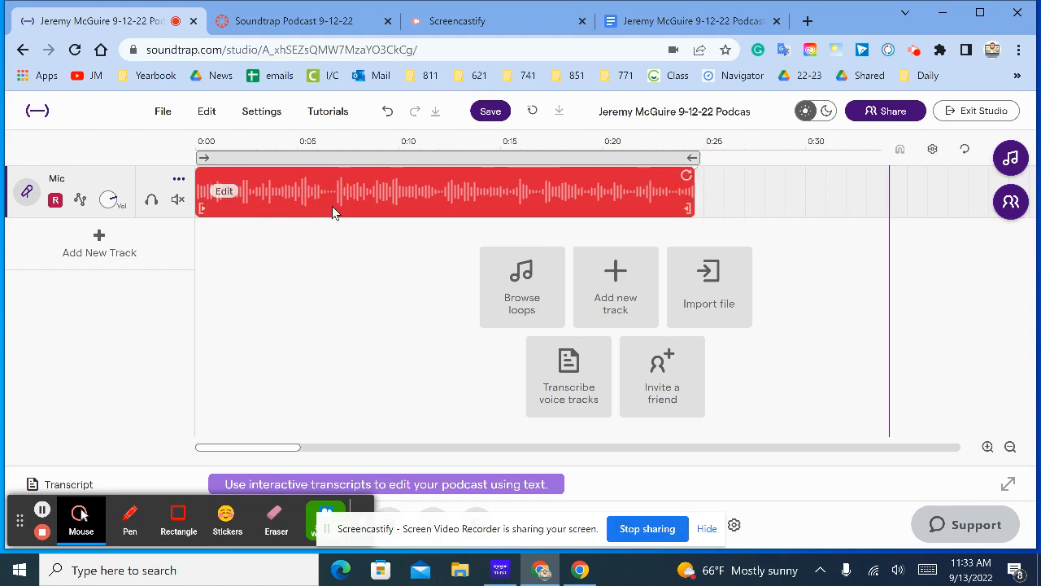
pyautogui.click(174, 182)
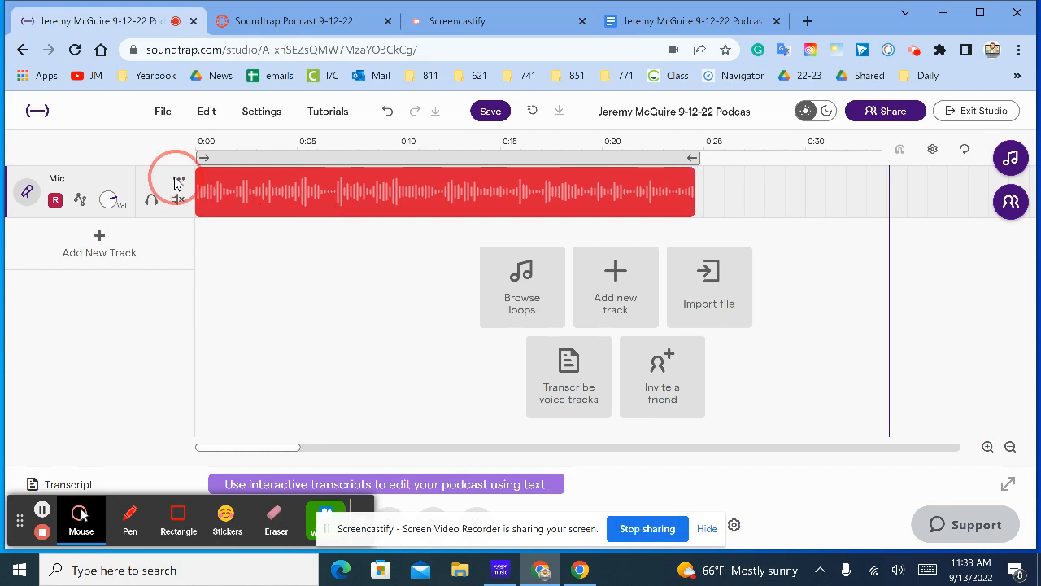
pyautogui.click(447, 283)
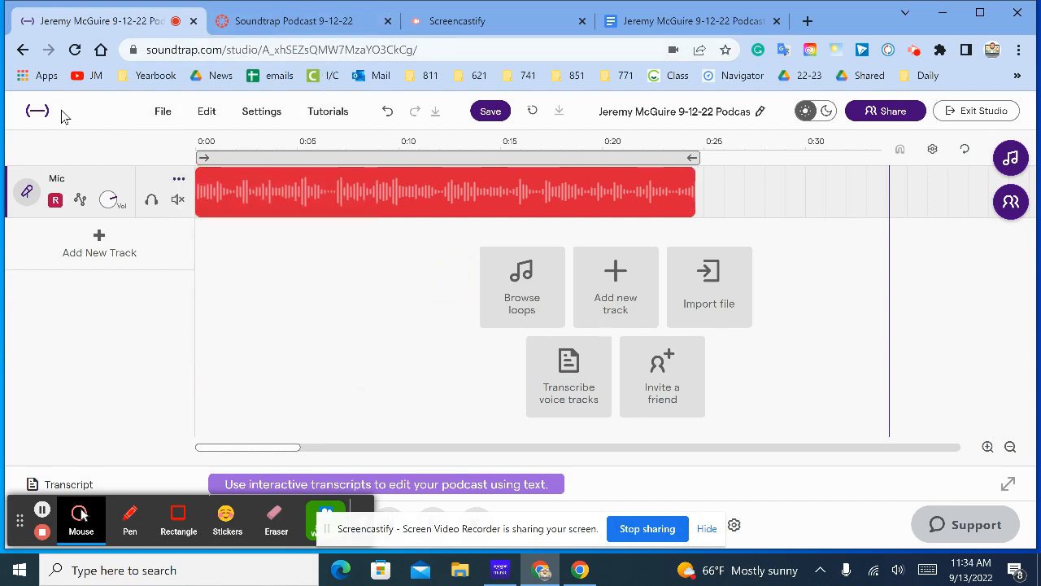
# Attempt the mp3 export of the edited podcast, and save the clip and loop range changes
pyautogui.click(160, 112)
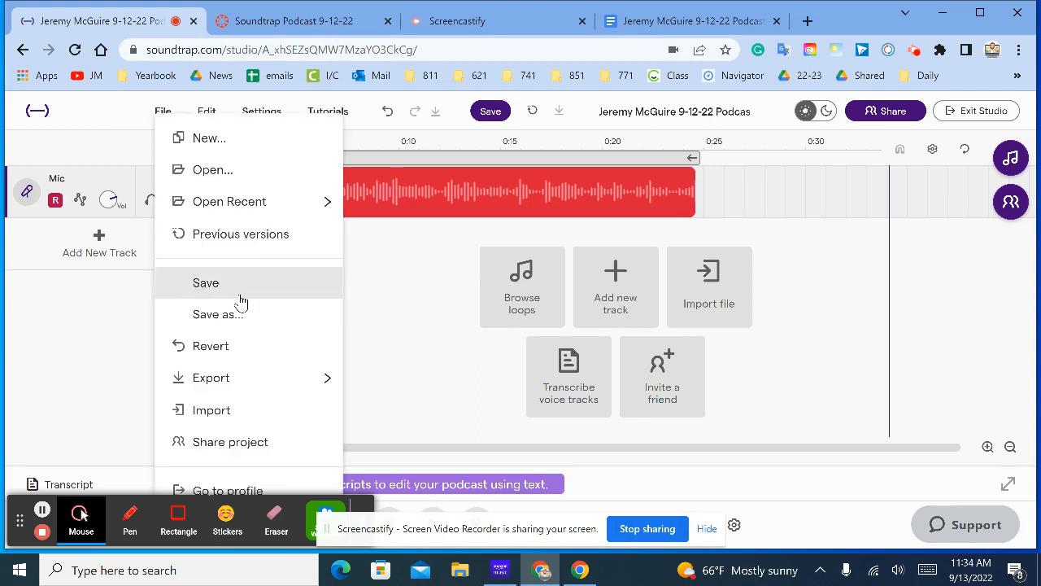
pyautogui.moveTo(272, 378)
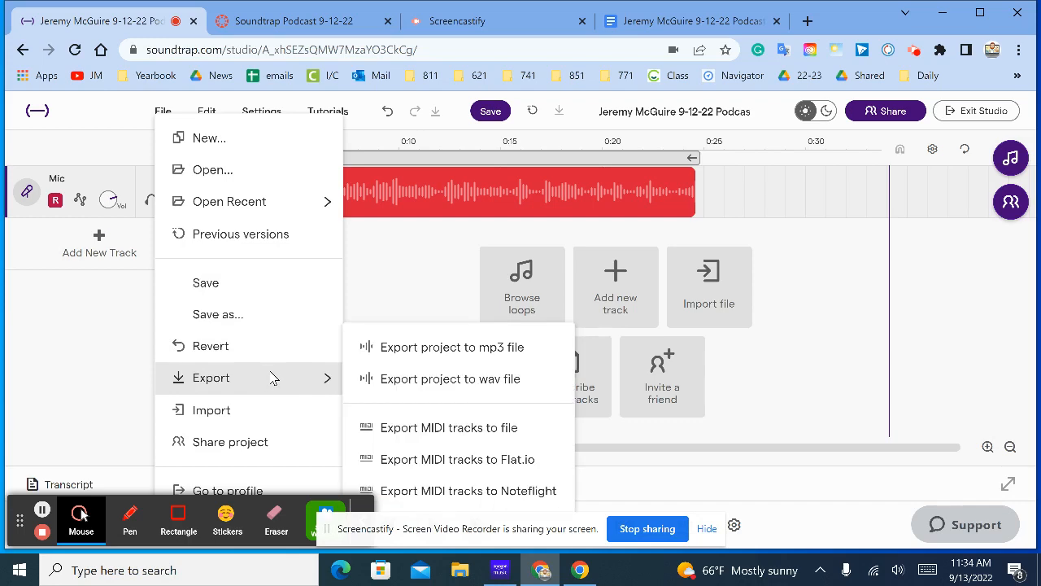
pyautogui.click(423, 354)
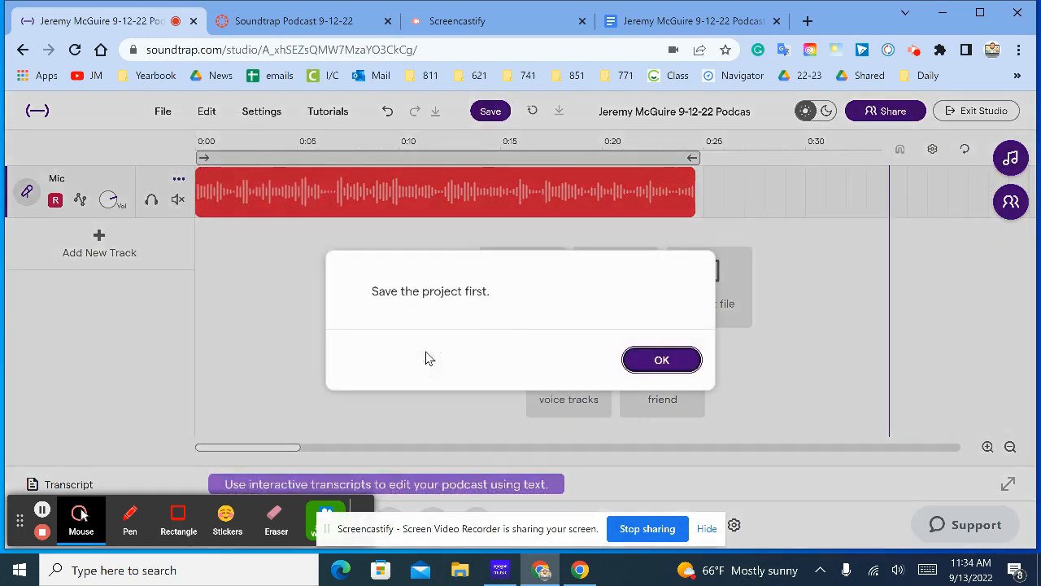
pyautogui.click(642, 362)
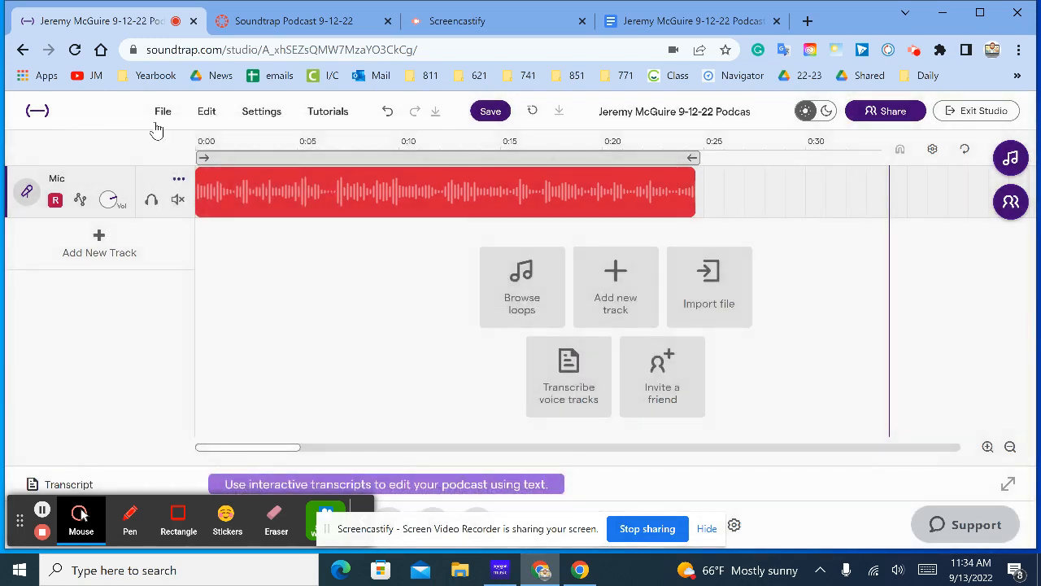
pyautogui.click(177, 111)
pyautogui.click(201, 281)
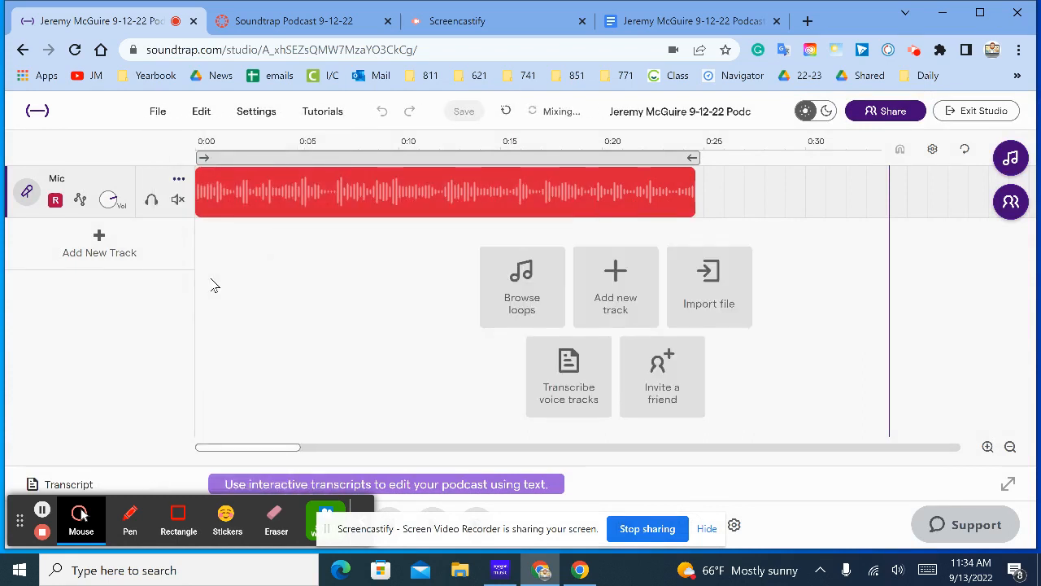
# Try again to export the saved podcast project to an mp3 file
pyautogui.click(157, 113)
pyautogui.moveTo(269, 397)
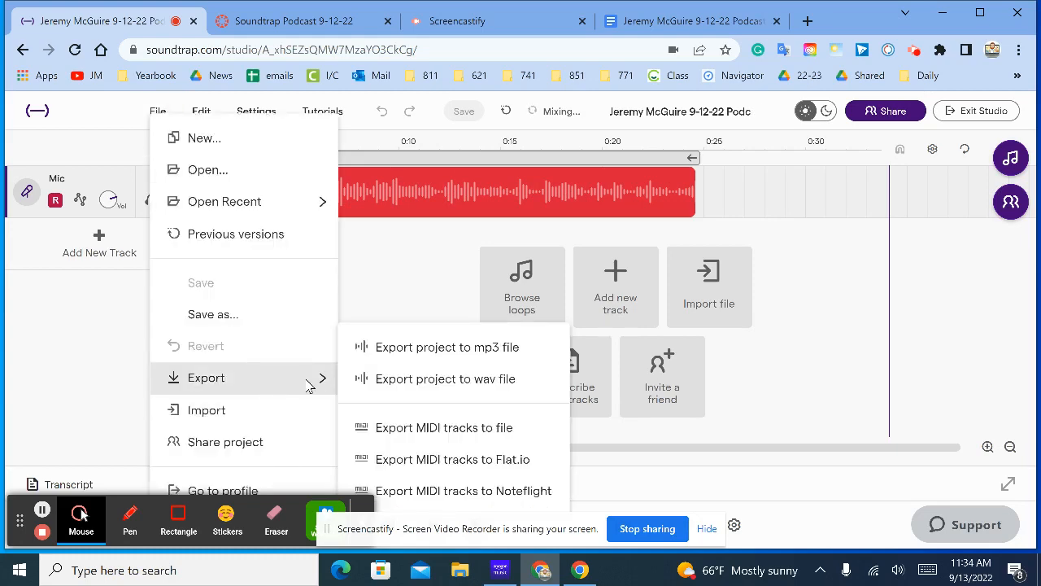
pyautogui.click(365, 348)
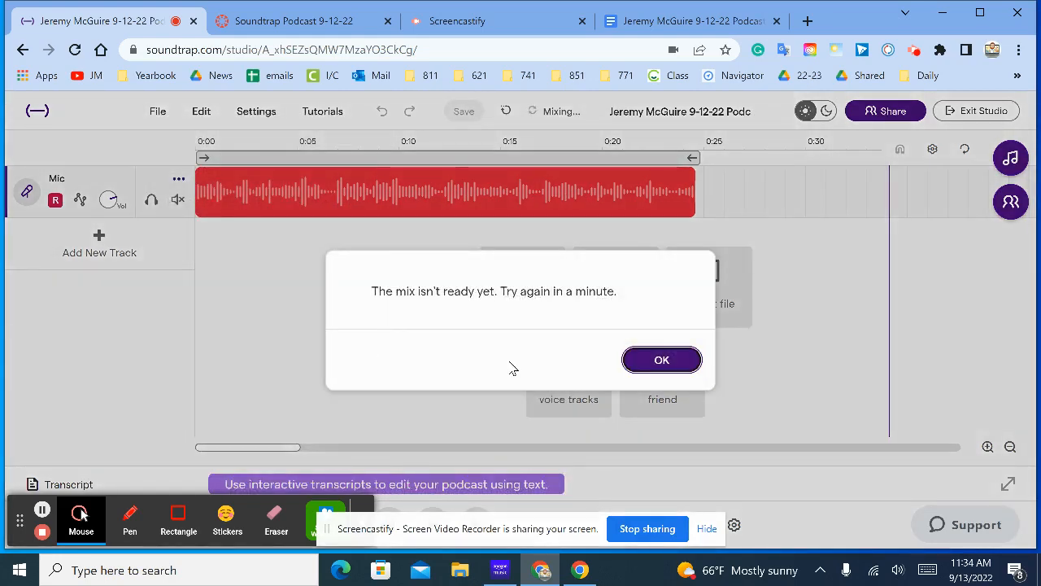
pyautogui.click(661, 360)
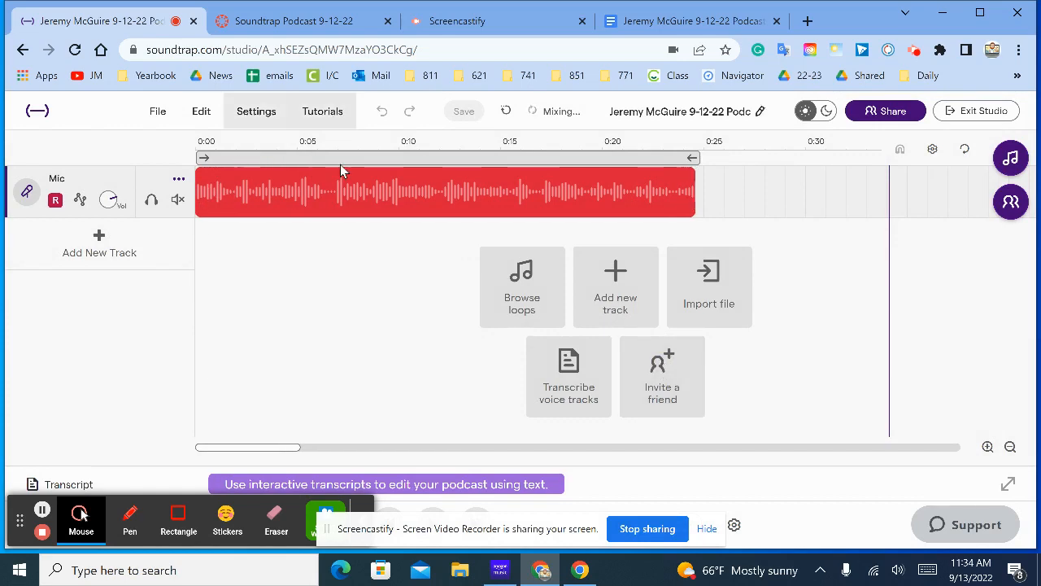
# Switch to the Canvas assignment "Soundtrap Podcast 9-12-22", enter Student View, and start the assignment to check its file upload option
pyautogui.click(289, 23)
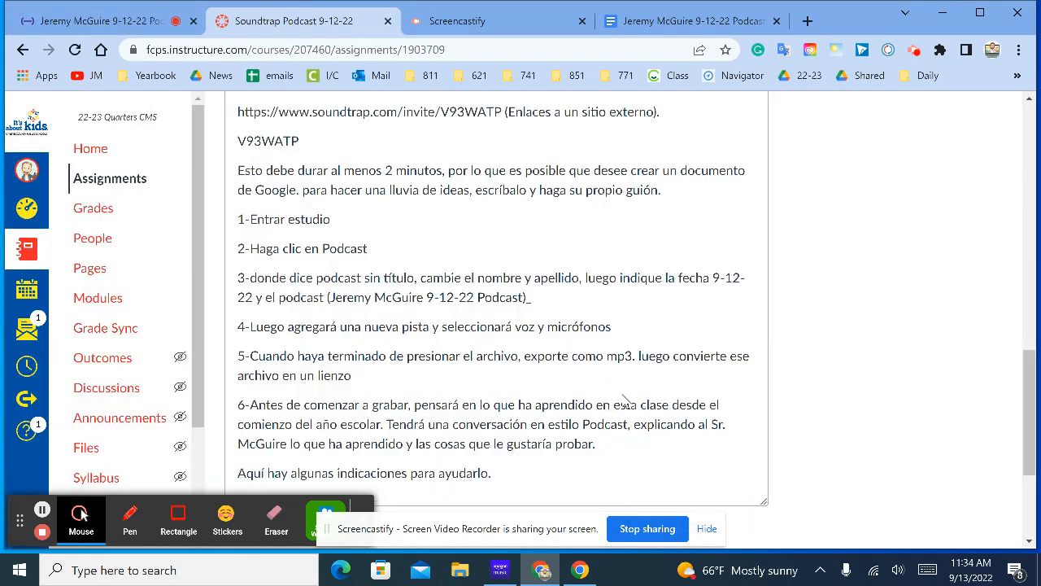
pyautogui.scroll(10, 801, 354)
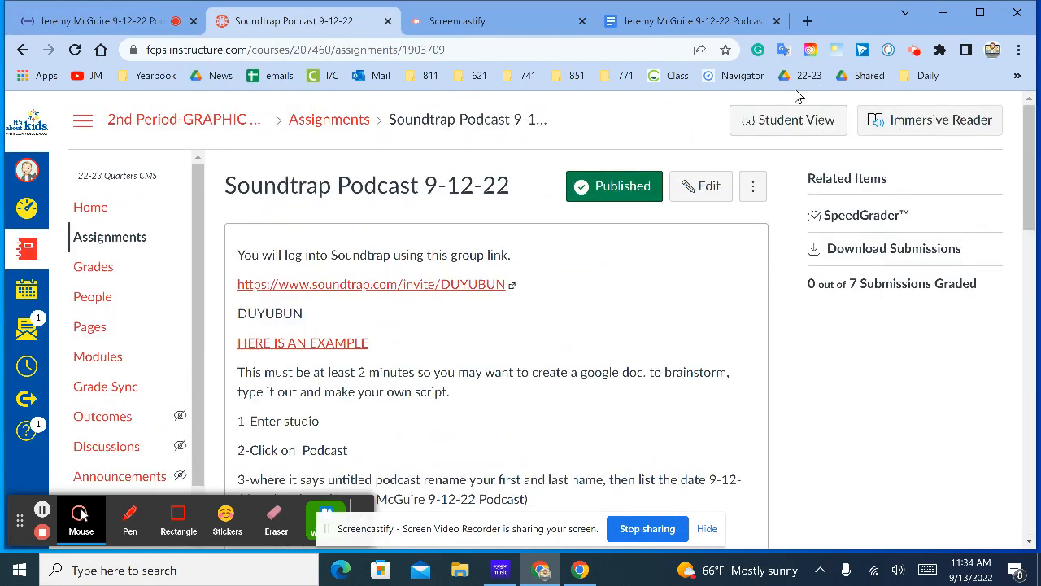
pyautogui.click(796, 122)
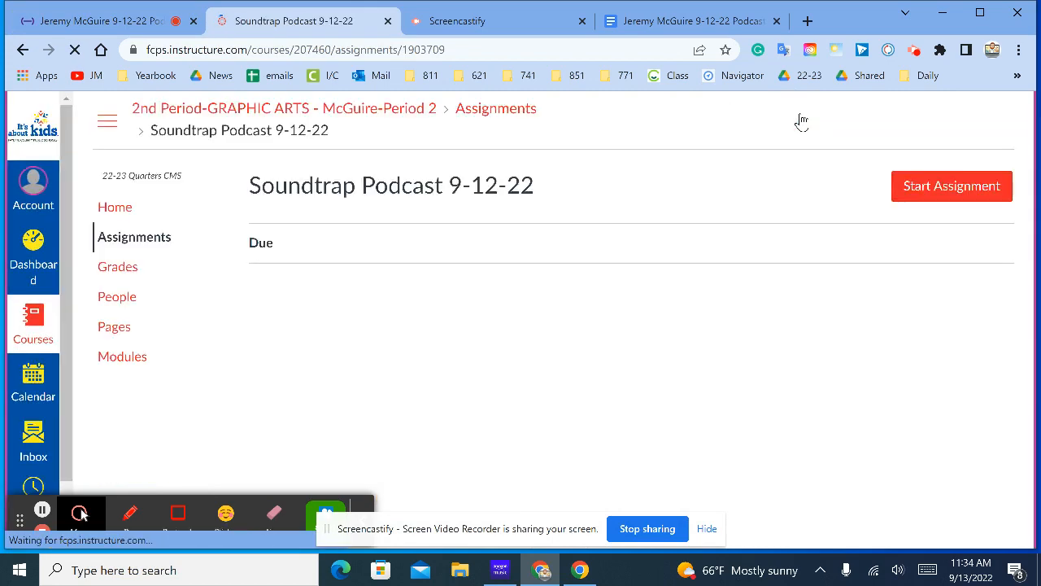
pyautogui.click(727, 184)
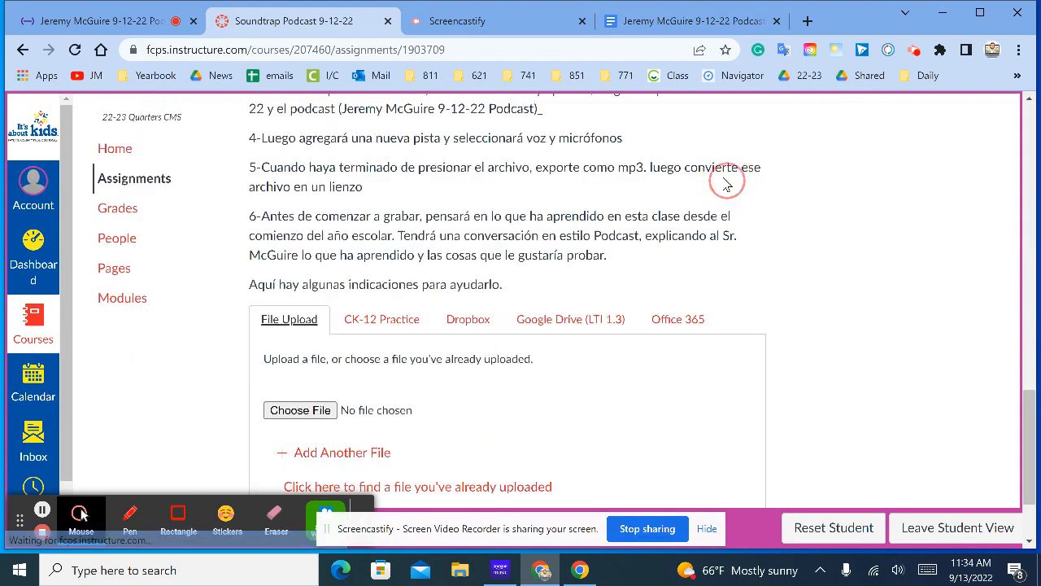
pyautogui.click(299, 411)
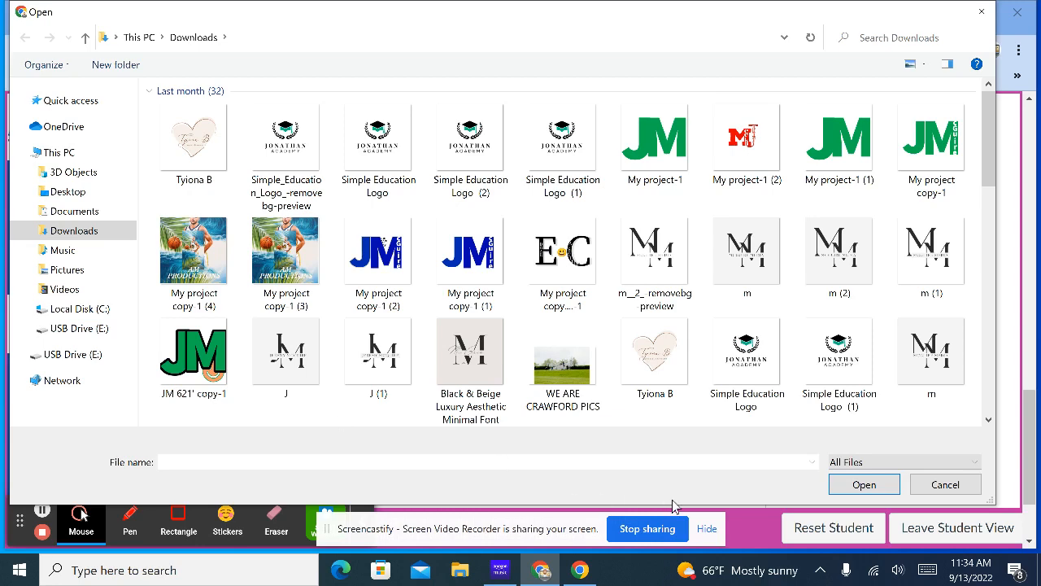
pyautogui.click(974, 486)
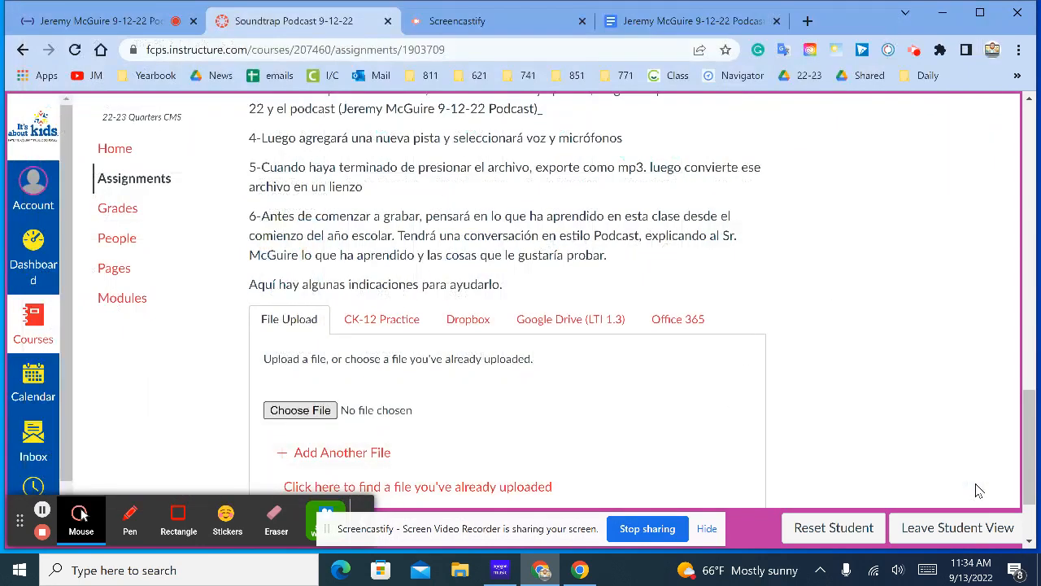
# Switch back to Soundtrap and export the podcast project to an mp3 file
pyautogui.click(158, 21)
pyautogui.click(170, 110)
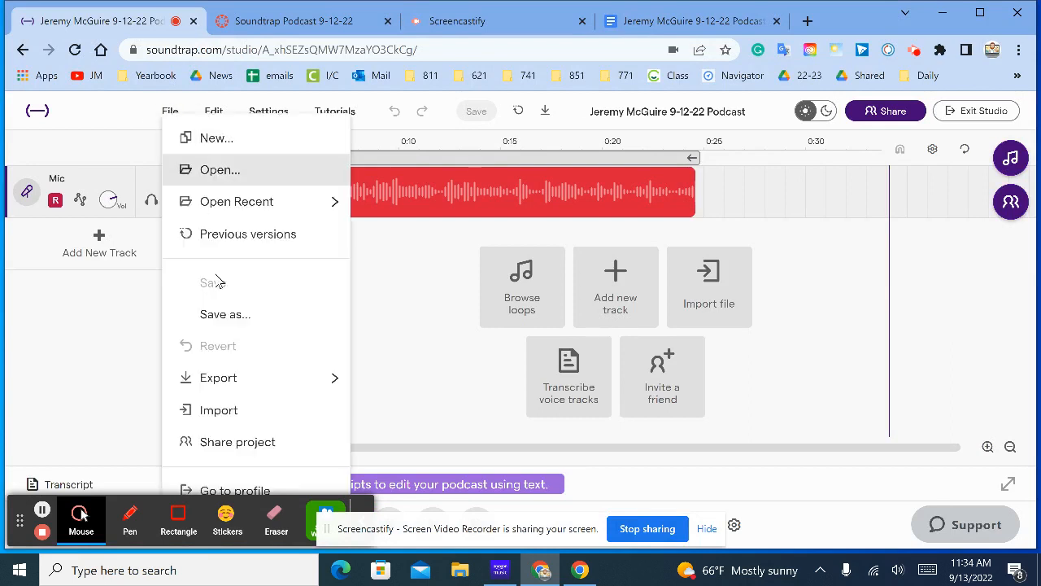
pyautogui.moveTo(323, 389)
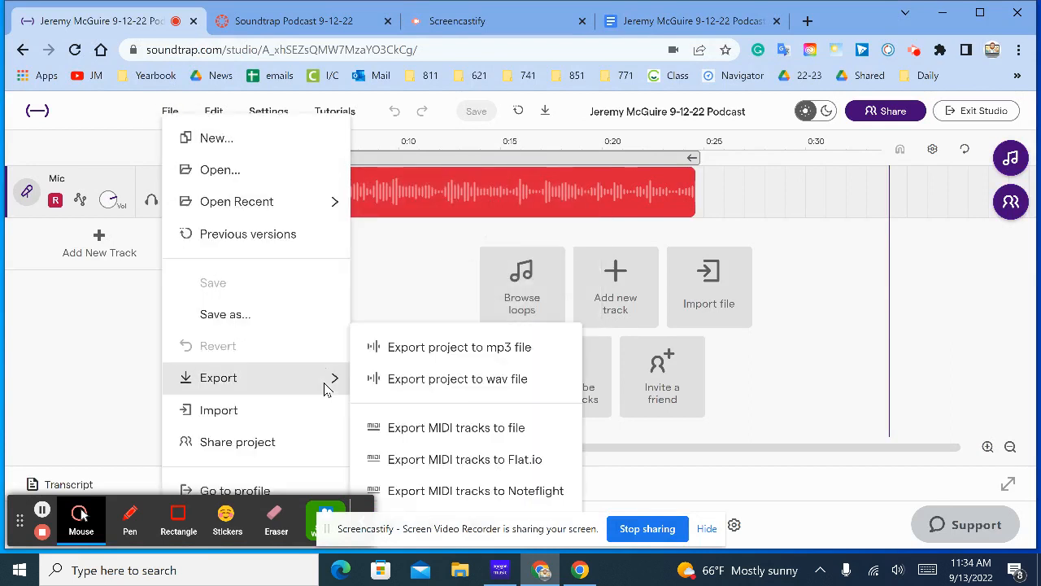
pyautogui.click(392, 355)
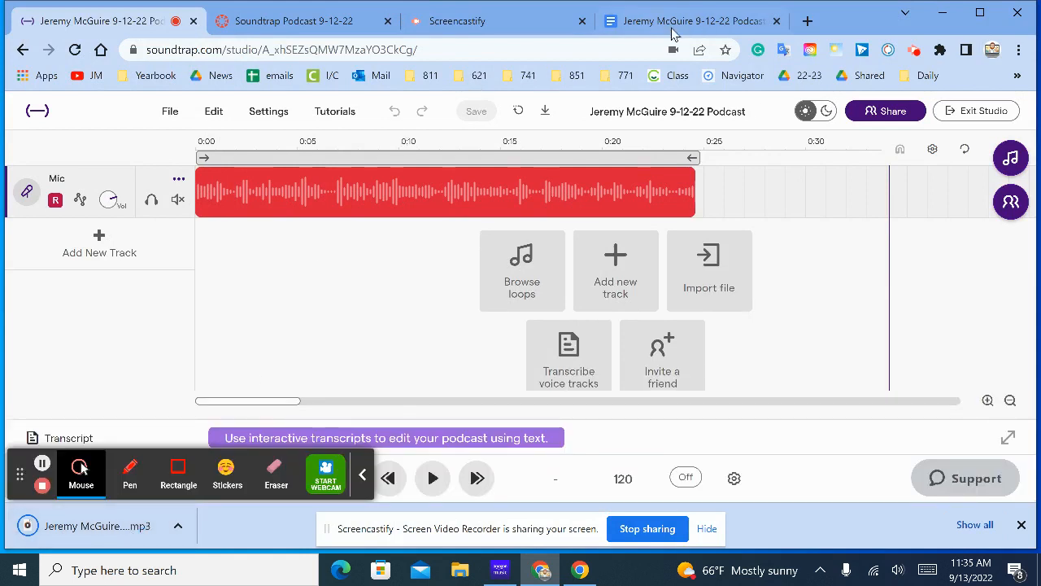
# Return to the Canvas submission and look in the file picker for the exported mp3, closing it without choosing a file
pyautogui.click(724, 24)
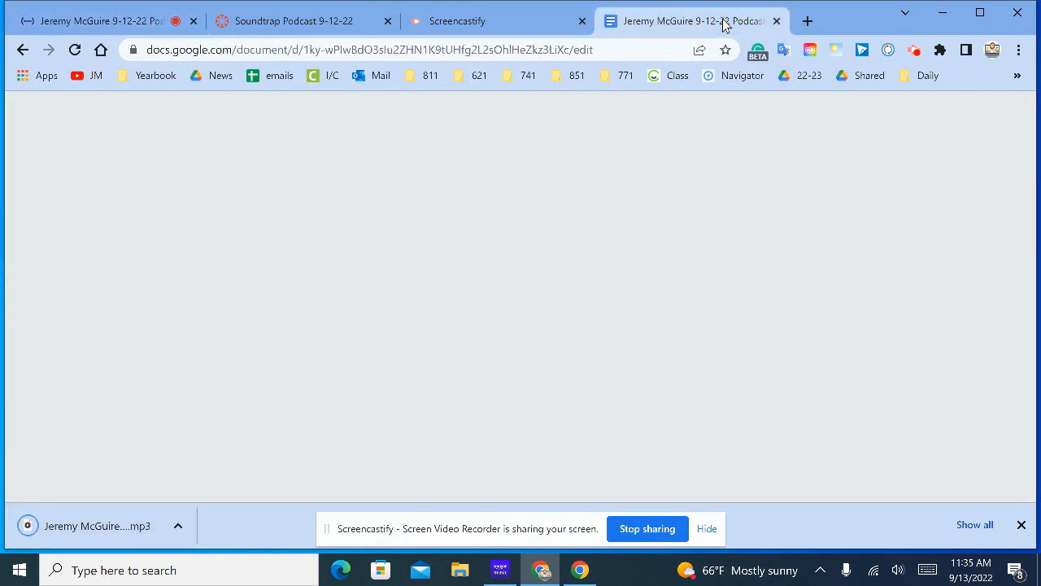
pyautogui.click(260, 19)
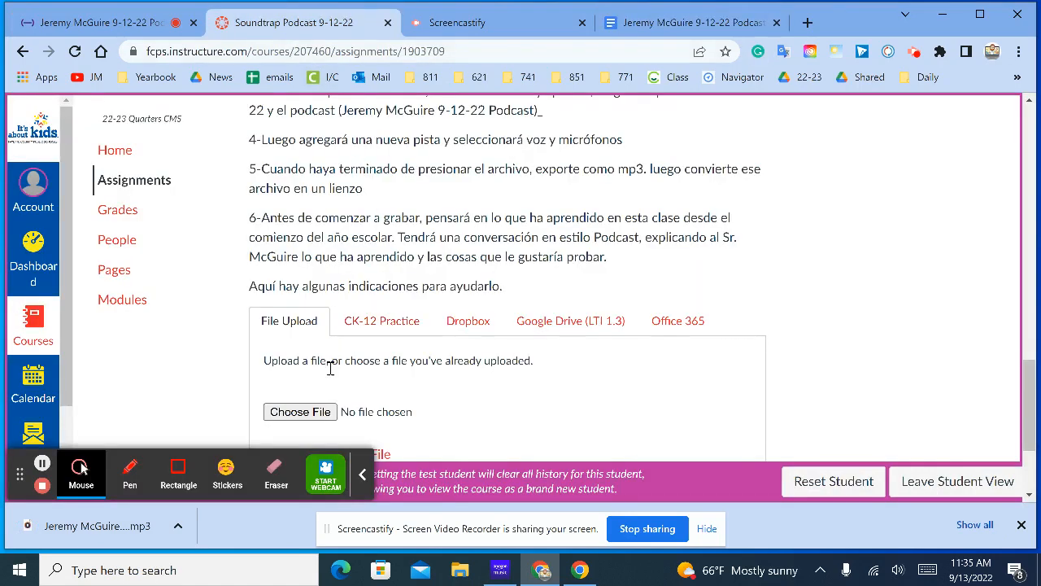
pyautogui.click(302, 410)
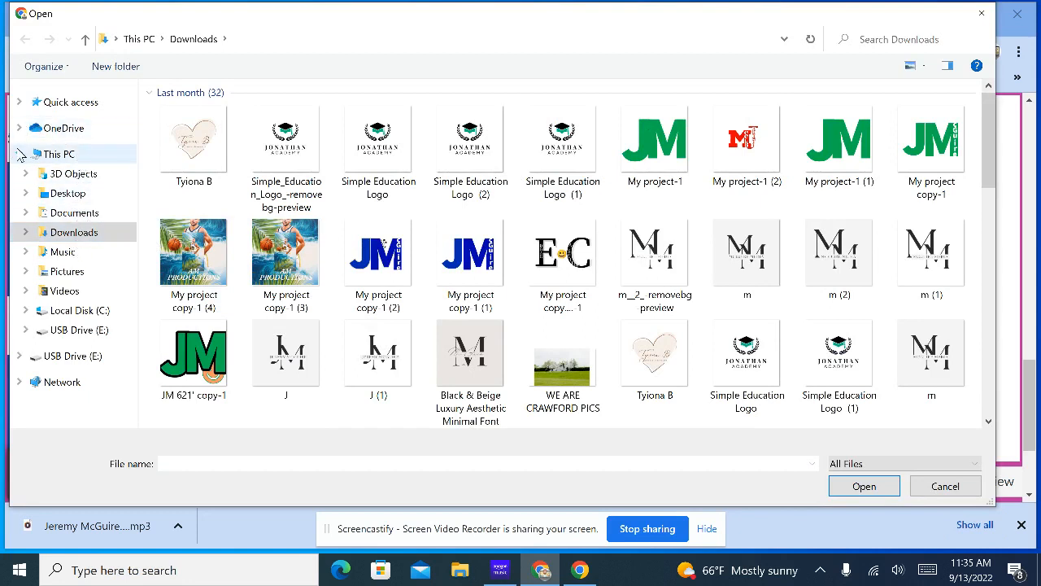
pyautogui.click(21, 154)
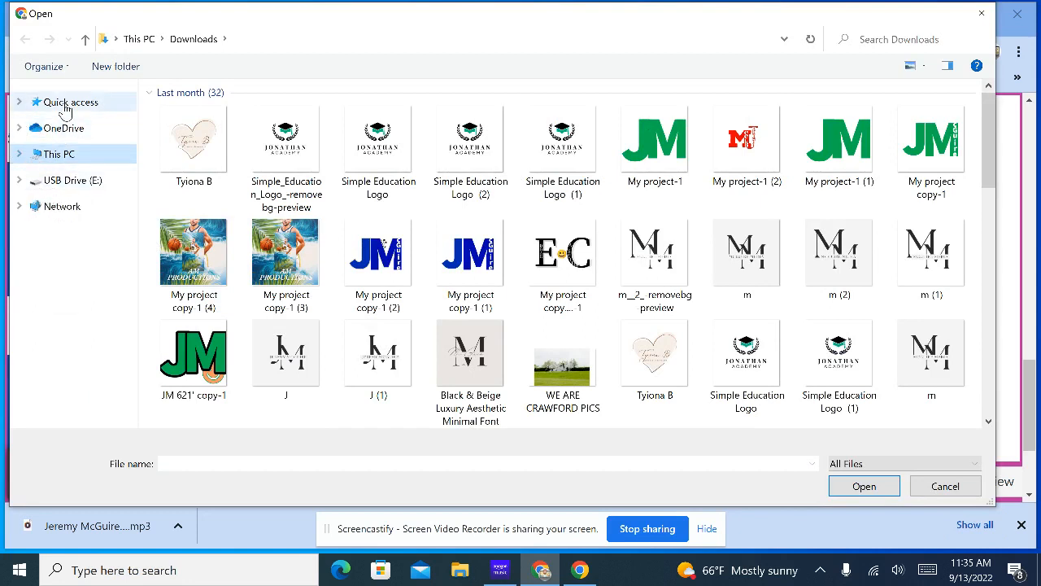
pyautogui.click(948, 486)
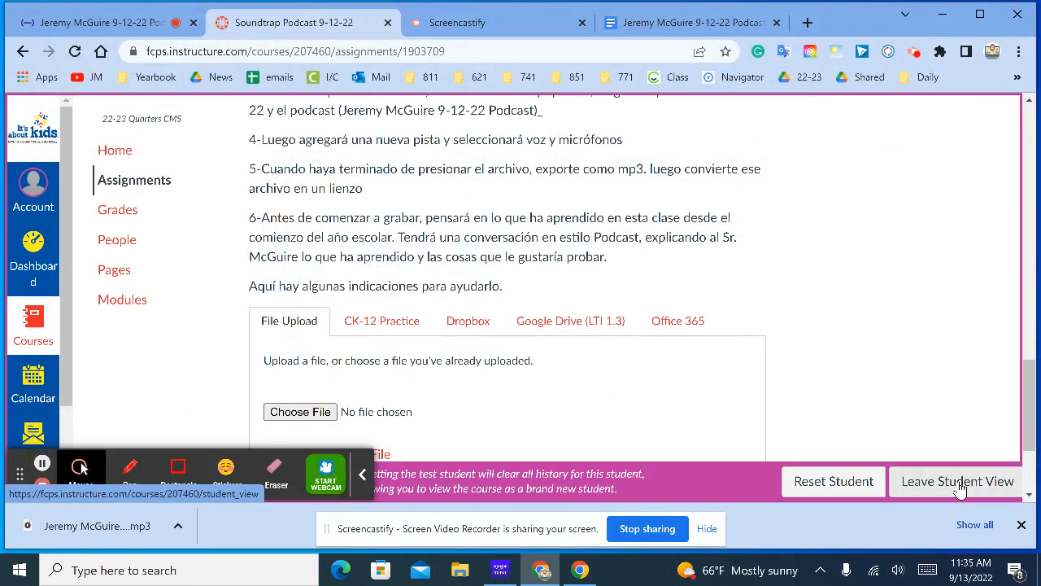
# Leave Student View in Canvas without submitting anything and switch back to the Soundtrap studio
pyautogui.click(960, 481)
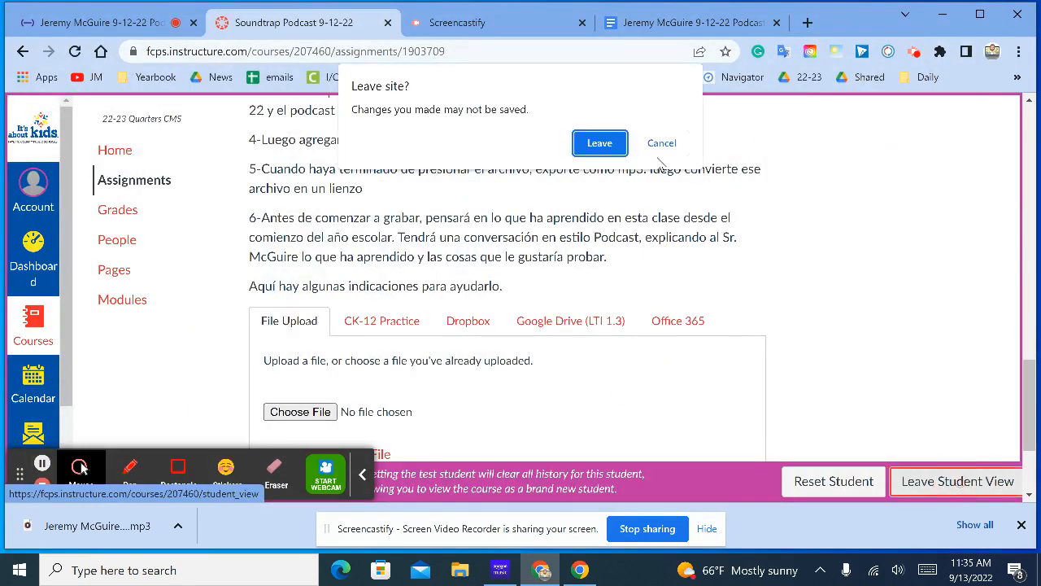
pyautogui.click(599, 144)
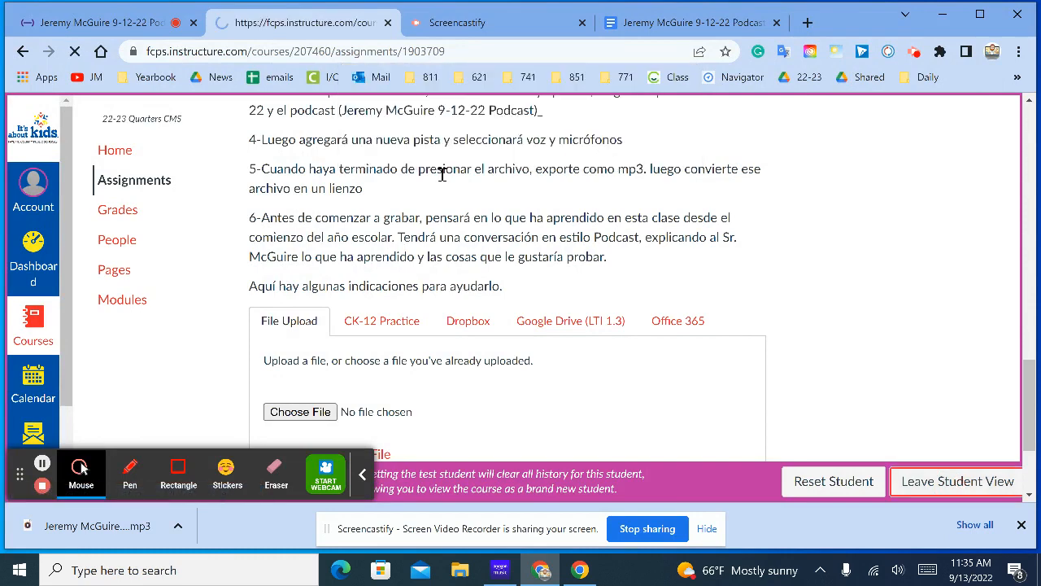
pyautogui.click(130, 22)
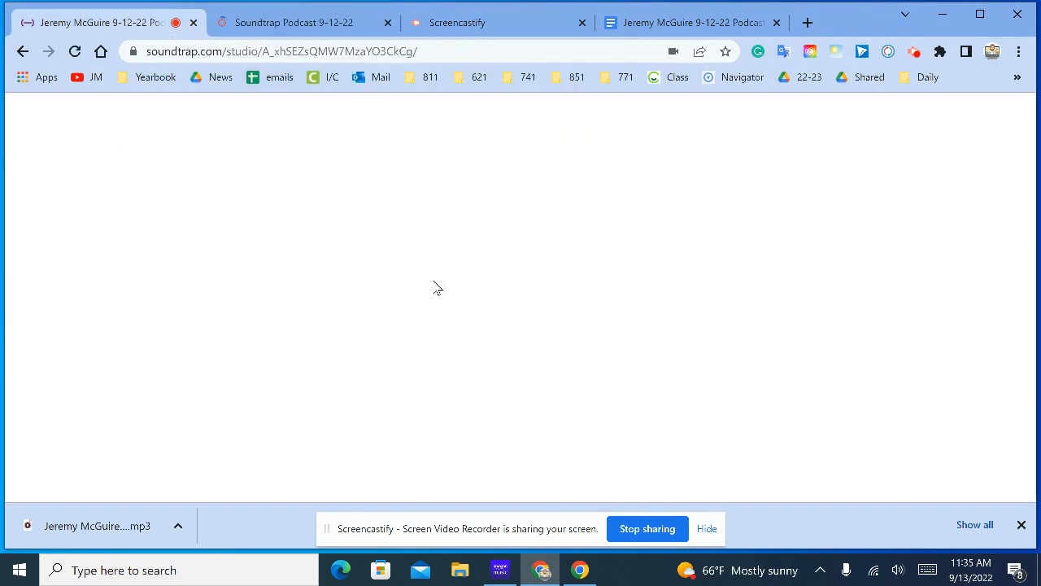